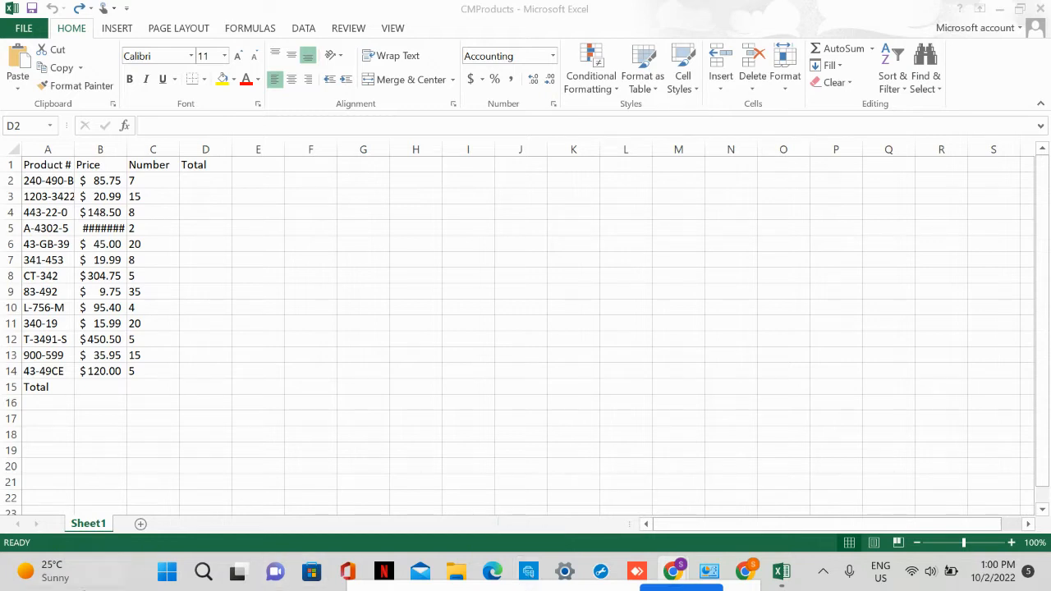
Enter the formula =B2*C2 in cell D2 to multiply the first product's price by its number.
left_click(202, 188)
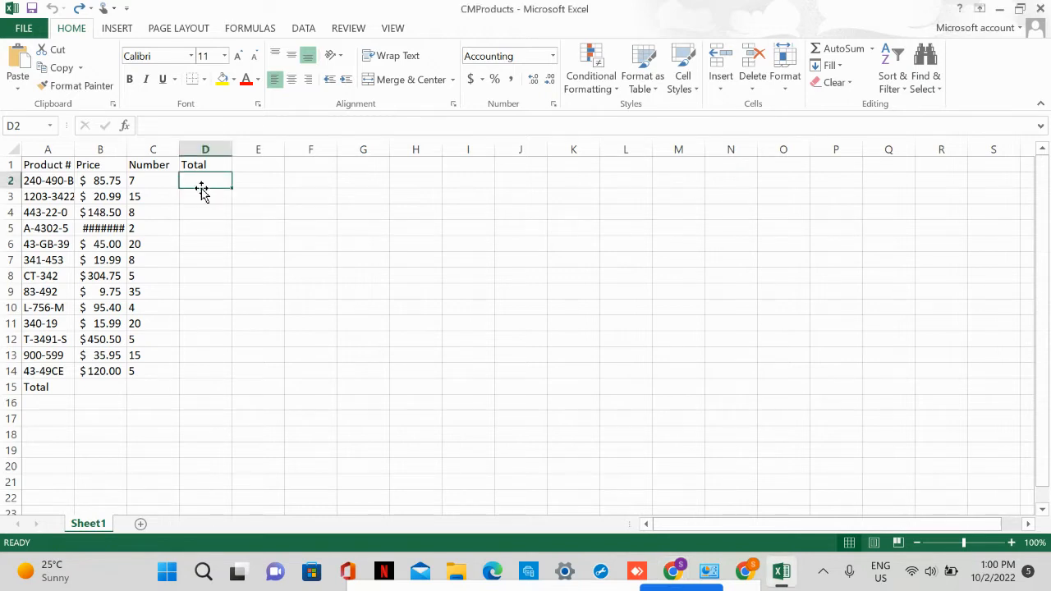
type("=")
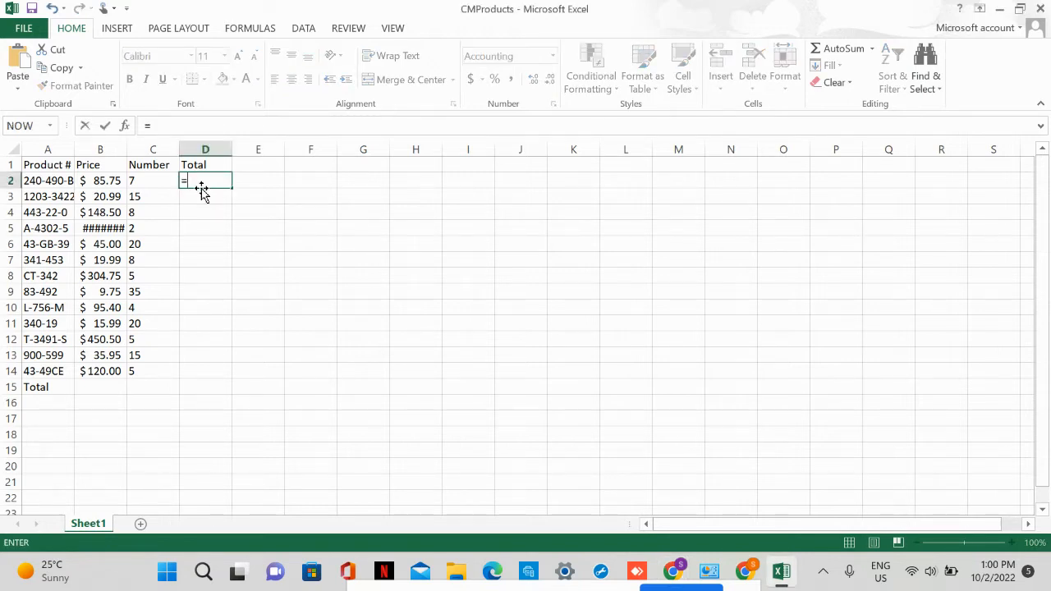
type("B2*")
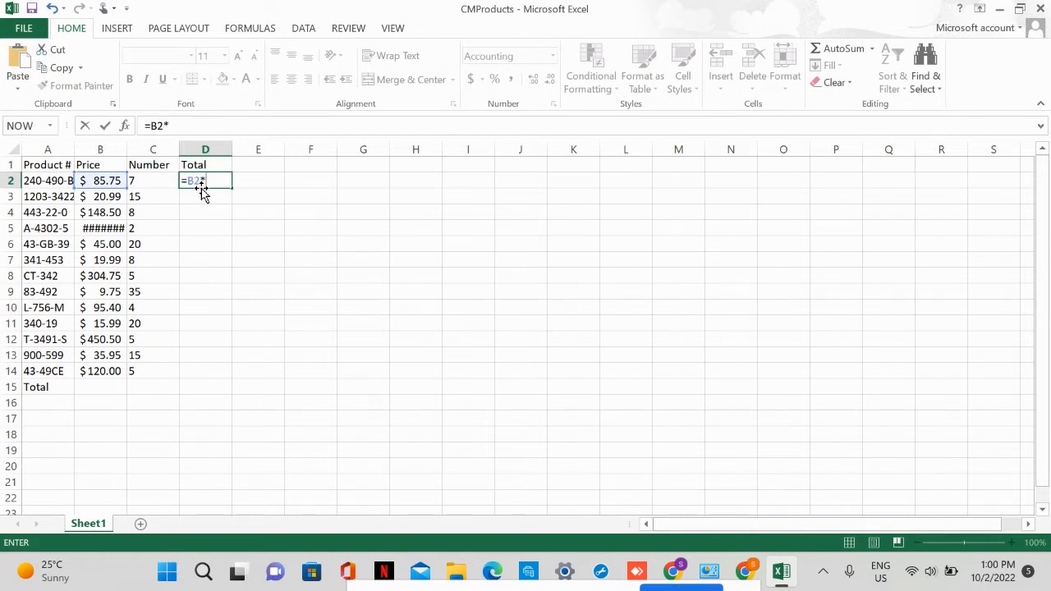
type("C2")
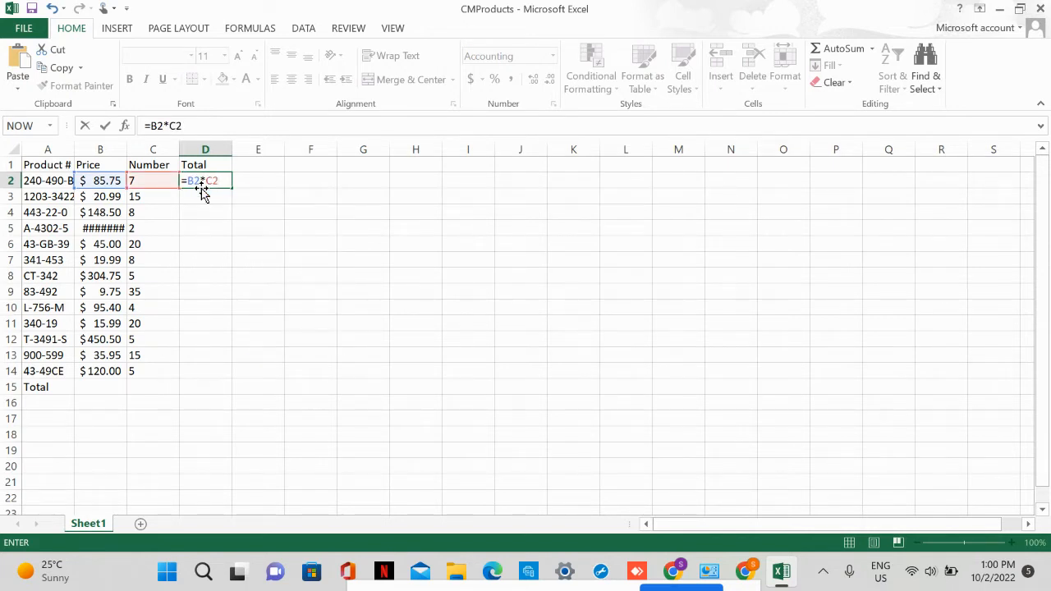
key("Return")
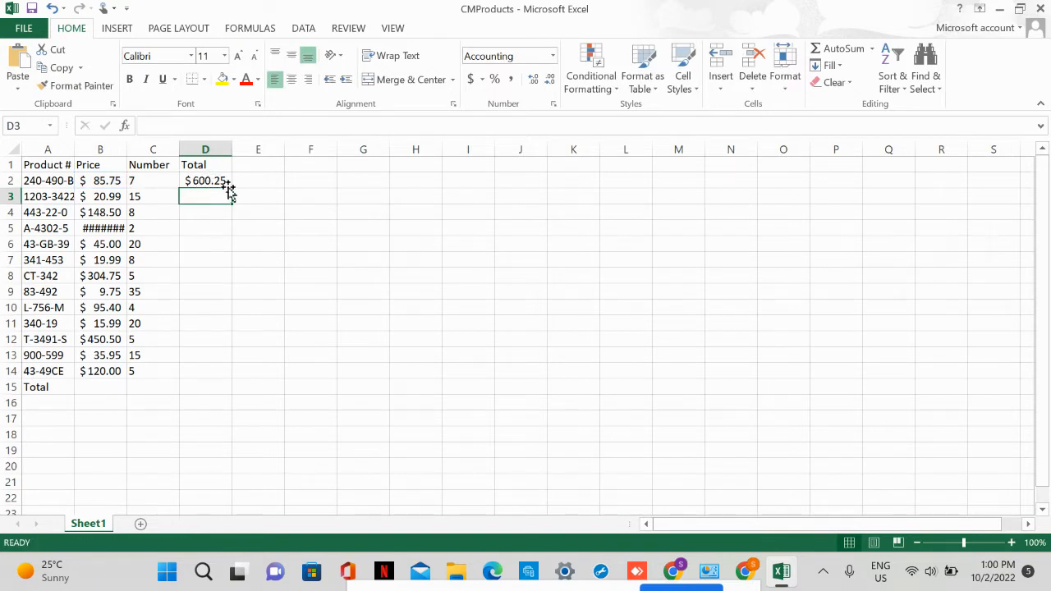
Copy the formula in D2 down the Total column through cell D14.
left_click(223, 177)
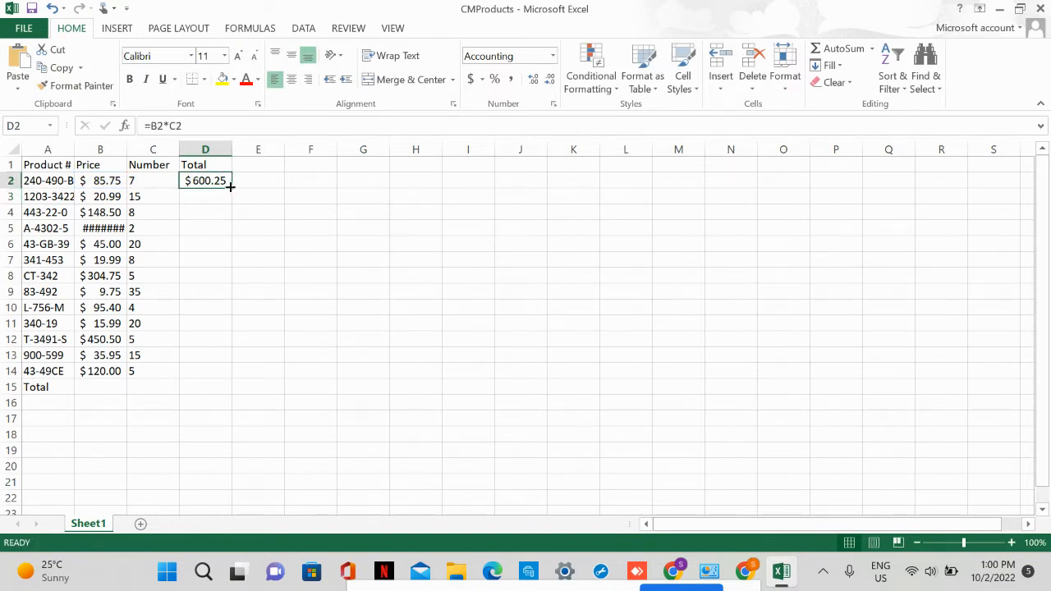
left_click_drag(230, 187, 217, 375)
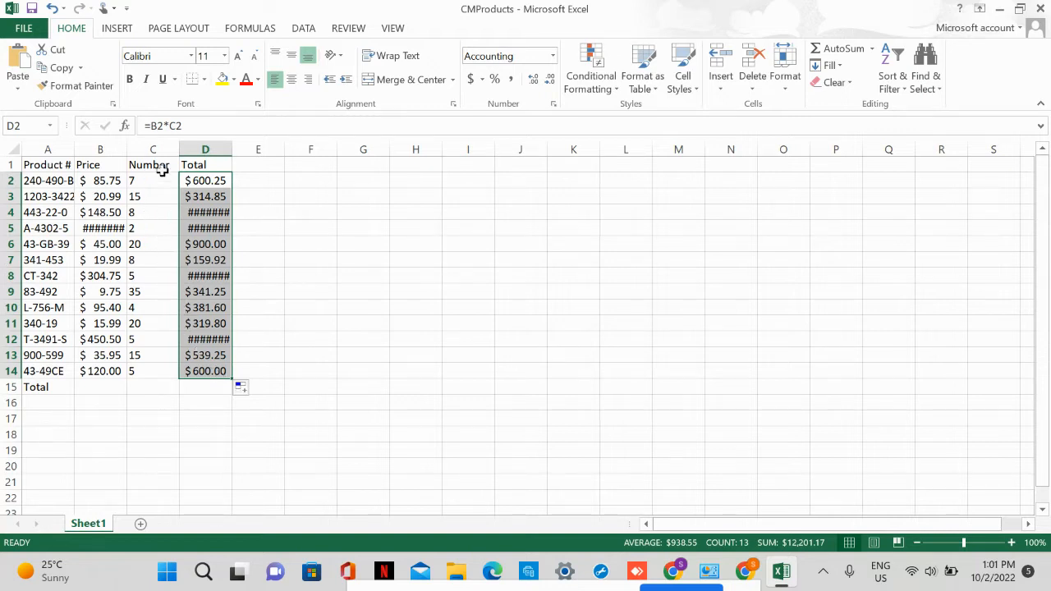
left_click(260, 211)
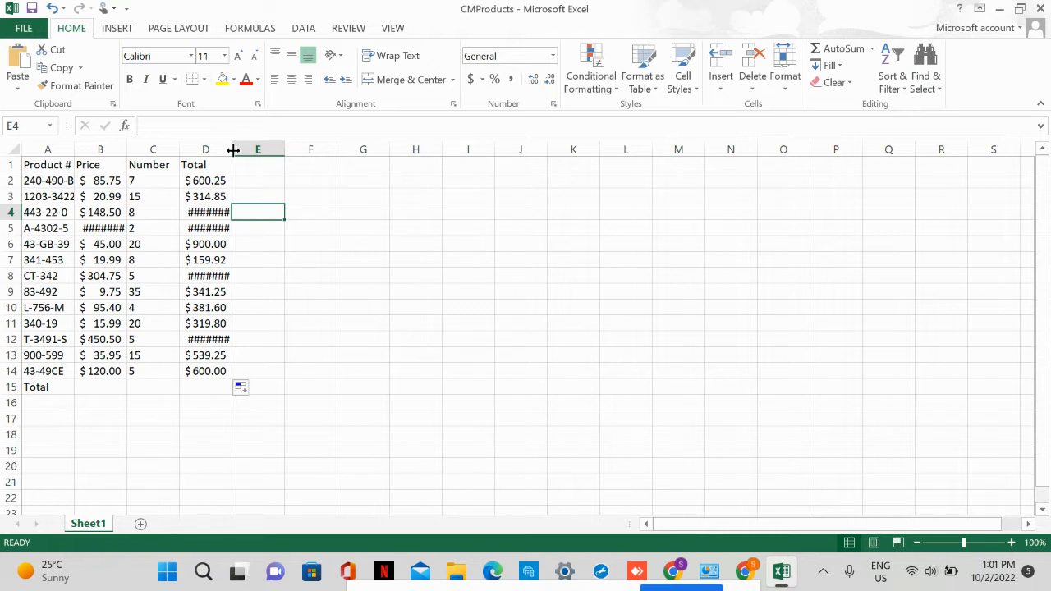
Widen the Total column (D) to a width of 11.00.
left_click_drag(233, 149, 256, 156)
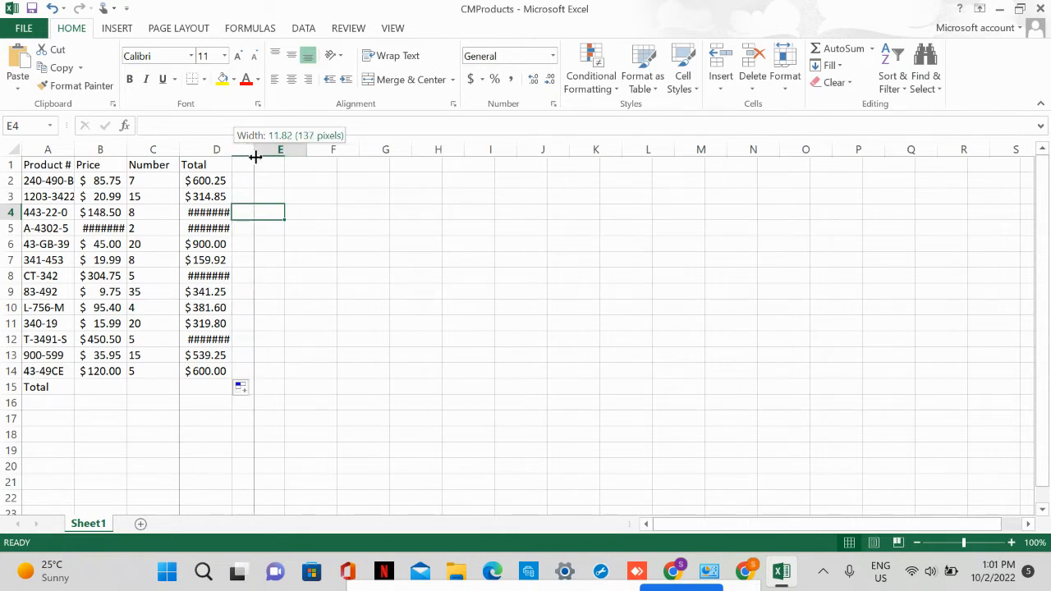
left_click_drag(256, 156, 250, 156)
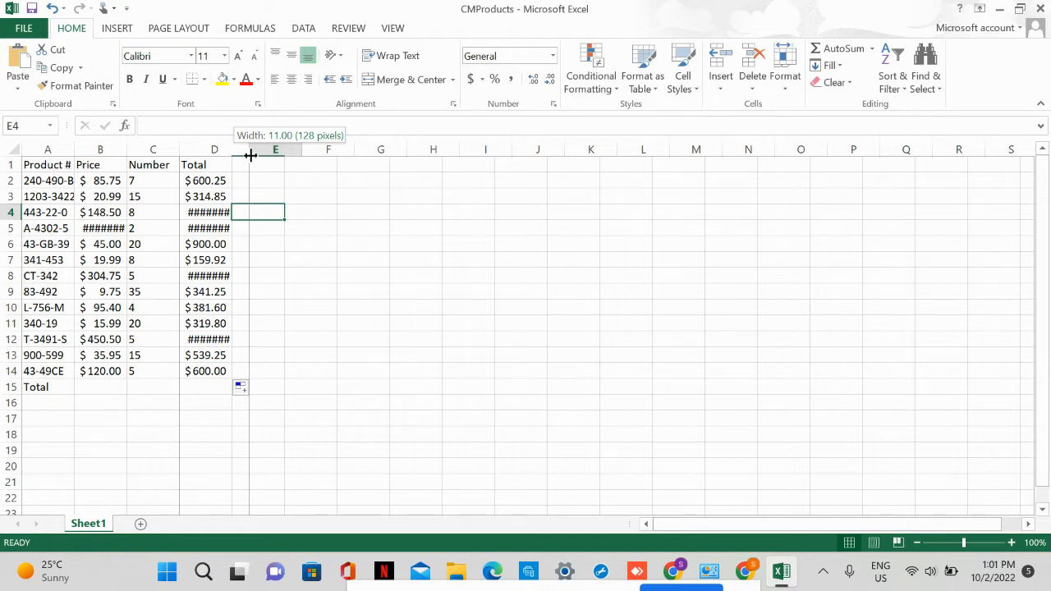
left_click_drag(251, 155, 250, 155)
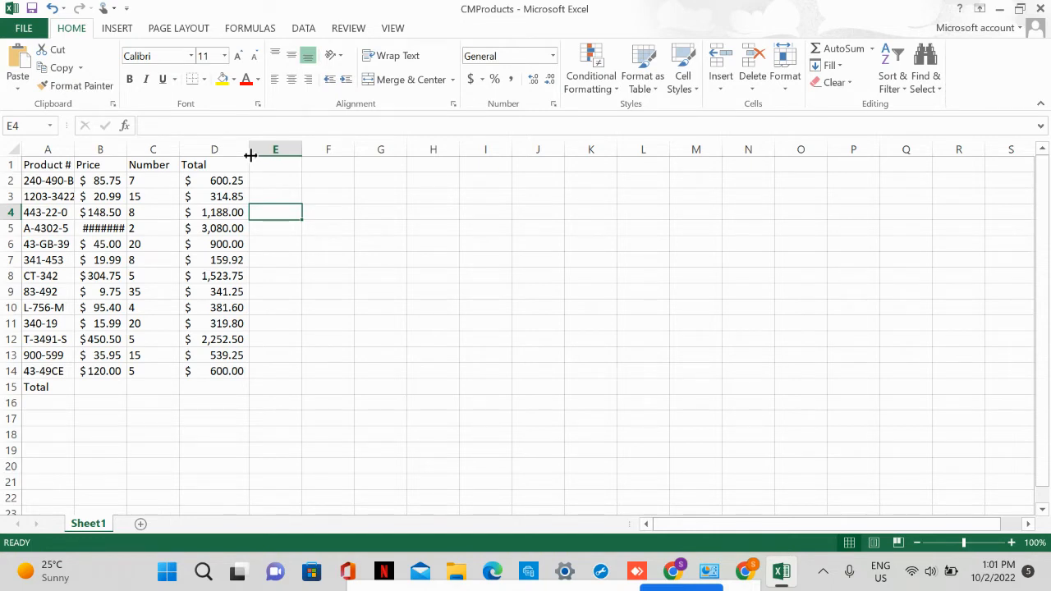
Enter a SUM formula in cell D15 that adds the range D2:D14.
left_click(229, 391)
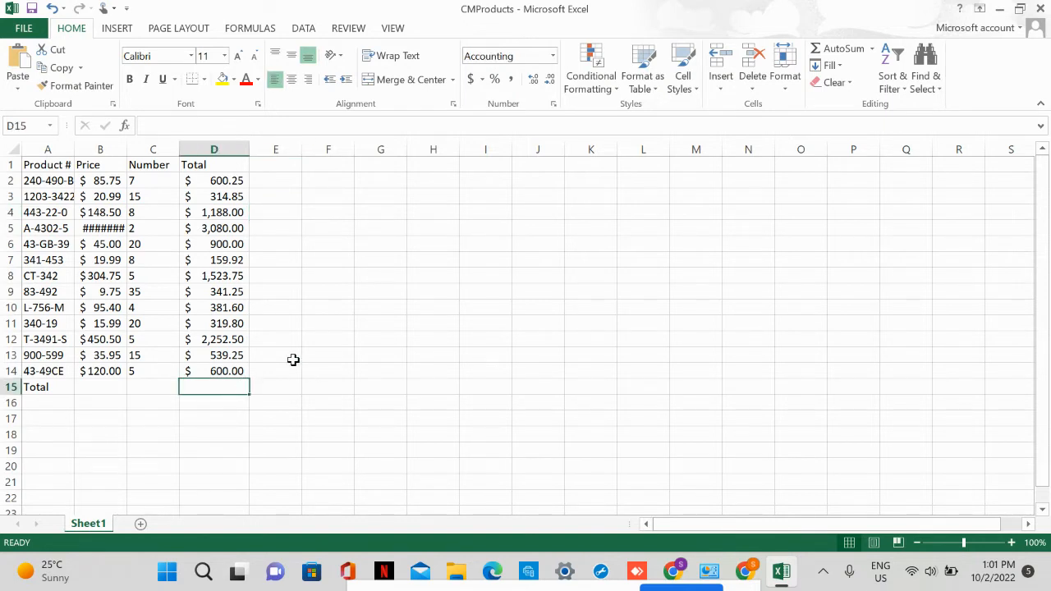
type("=")
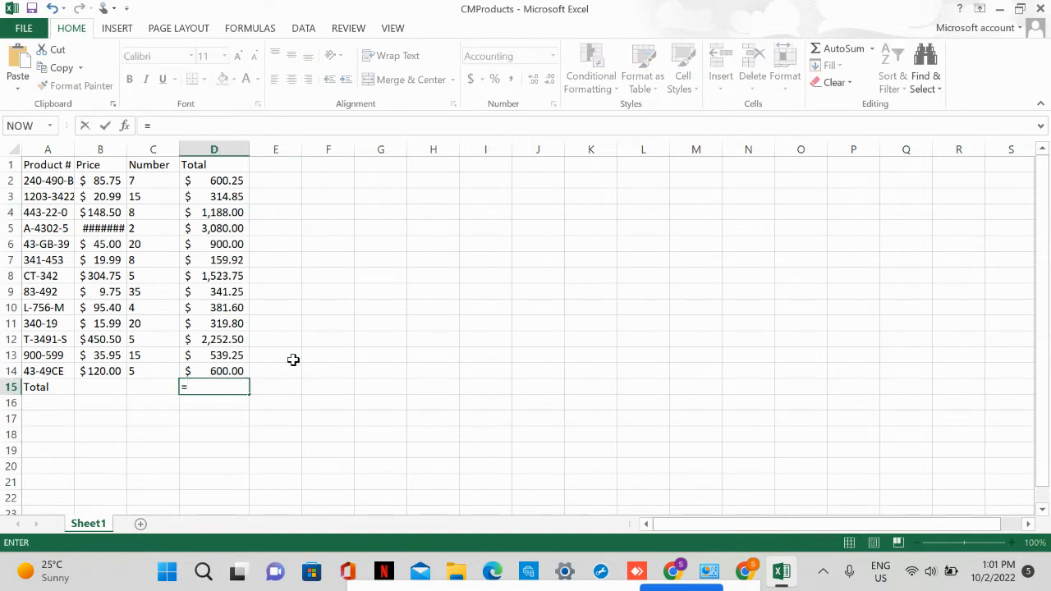
type("SUM")
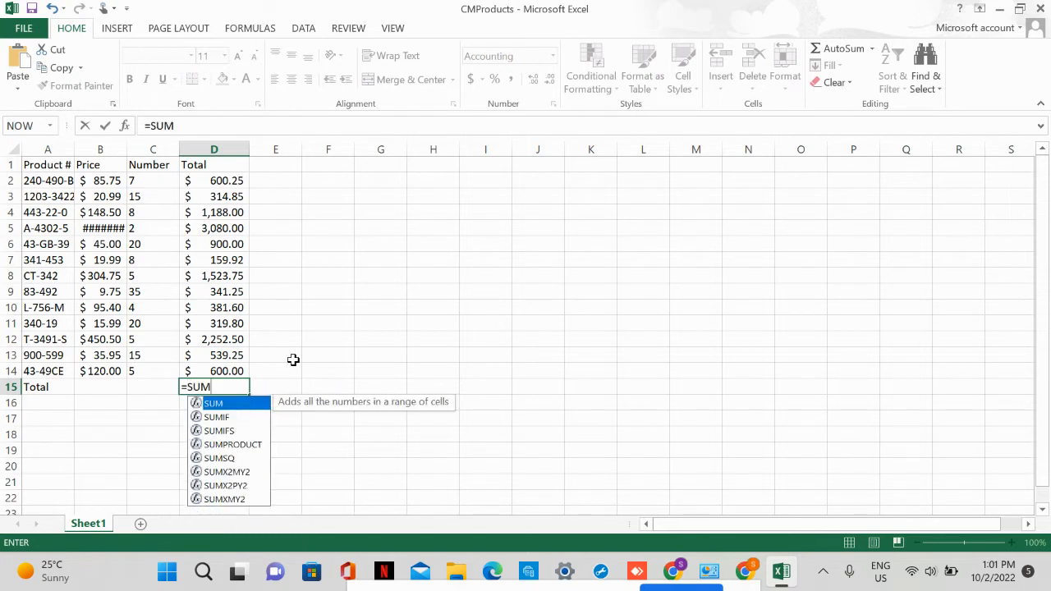
type(")")
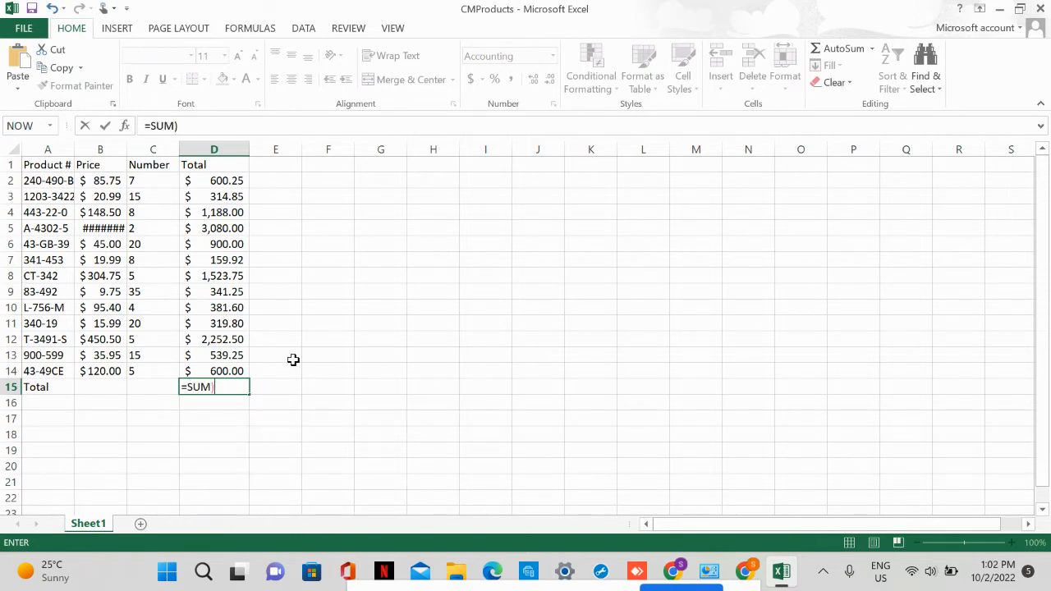
key("BackSpace")
type("(D")
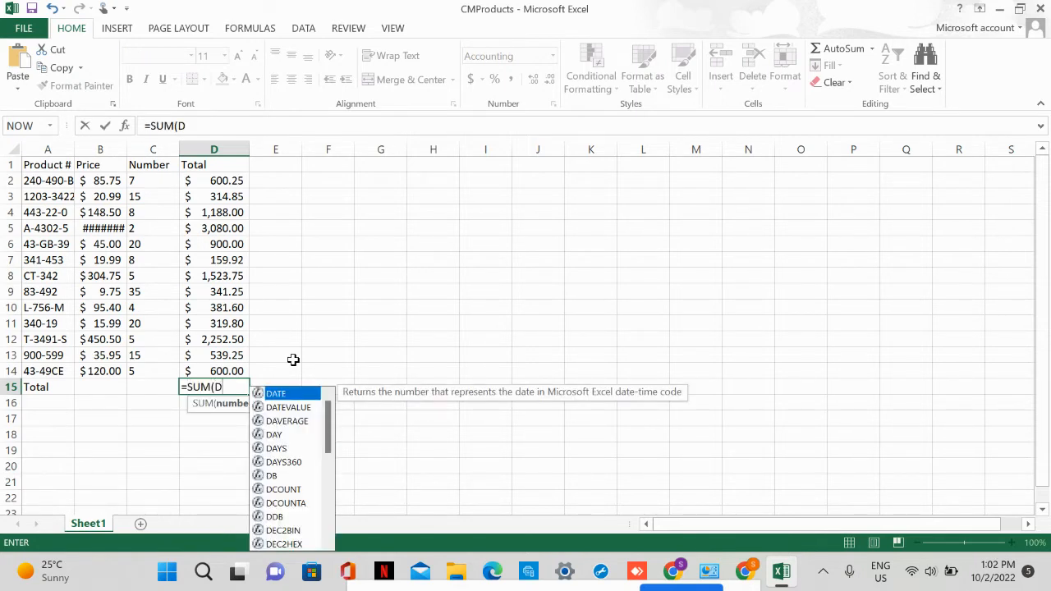
type("2:")
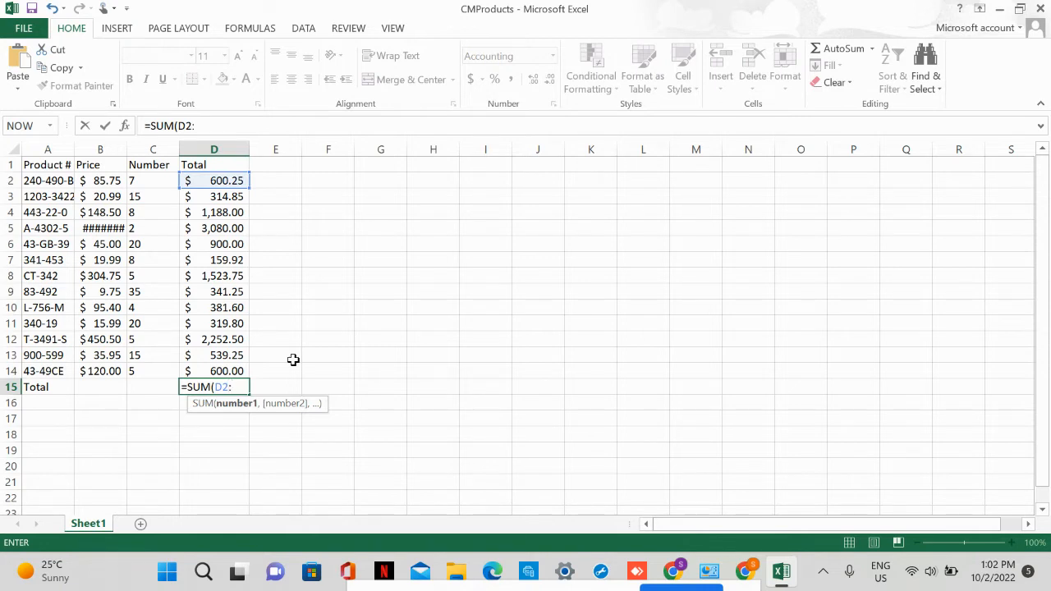
type("D14")
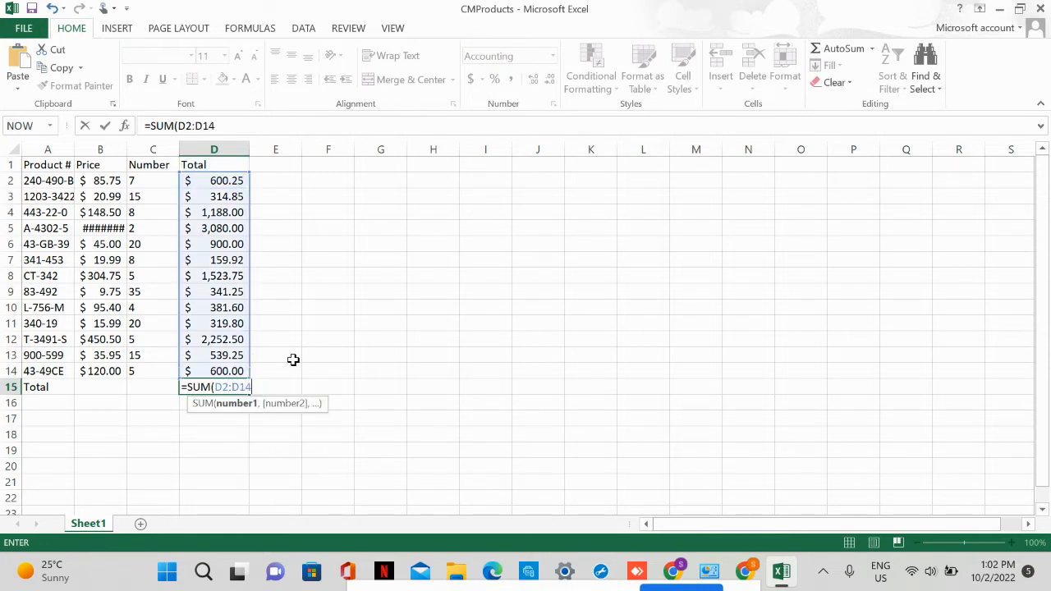
key("Return")
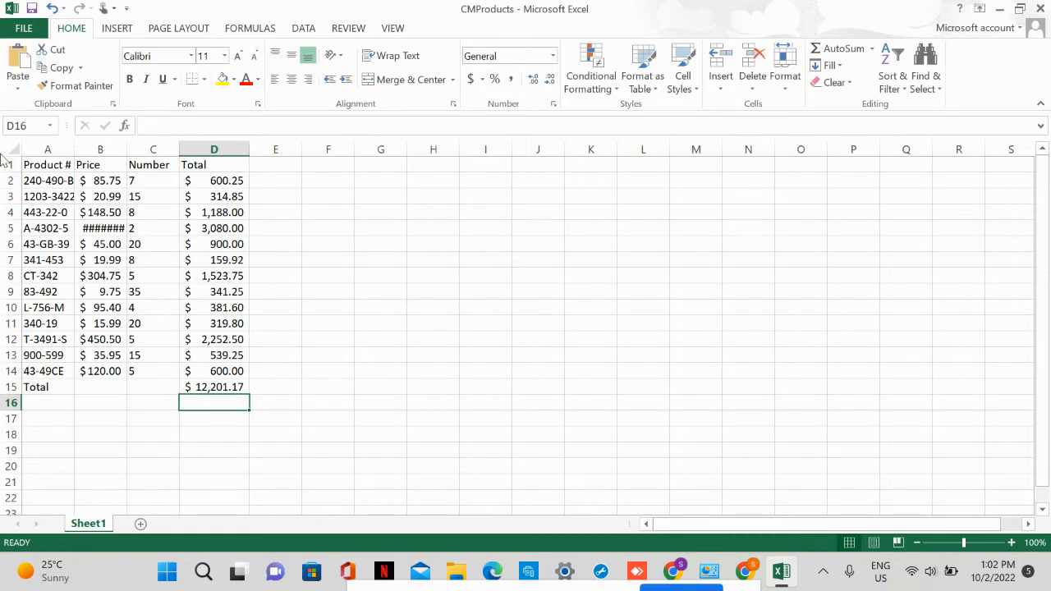
Widen columns A and B together to an equal width of about 10.36.
left_click(63, 149)
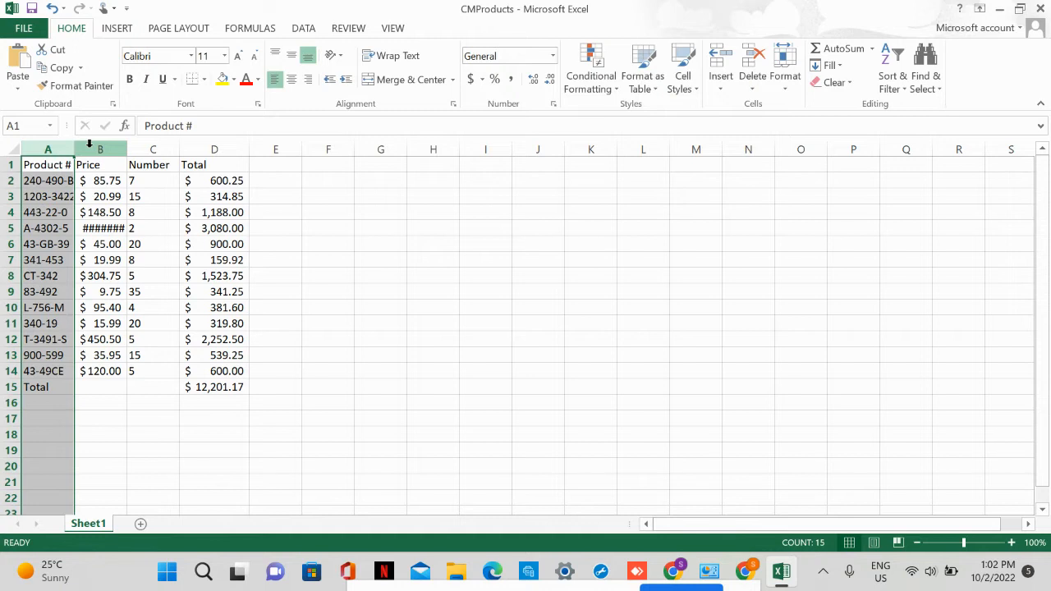
left_click(90, 143, "ctrl")
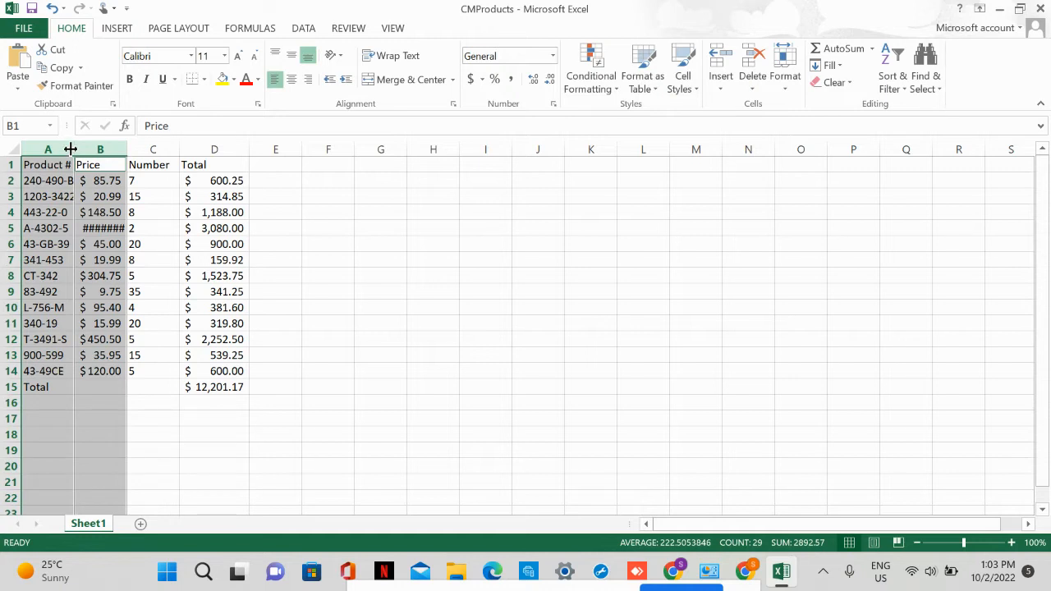
left_click_drag(75, 148, 89, 153)
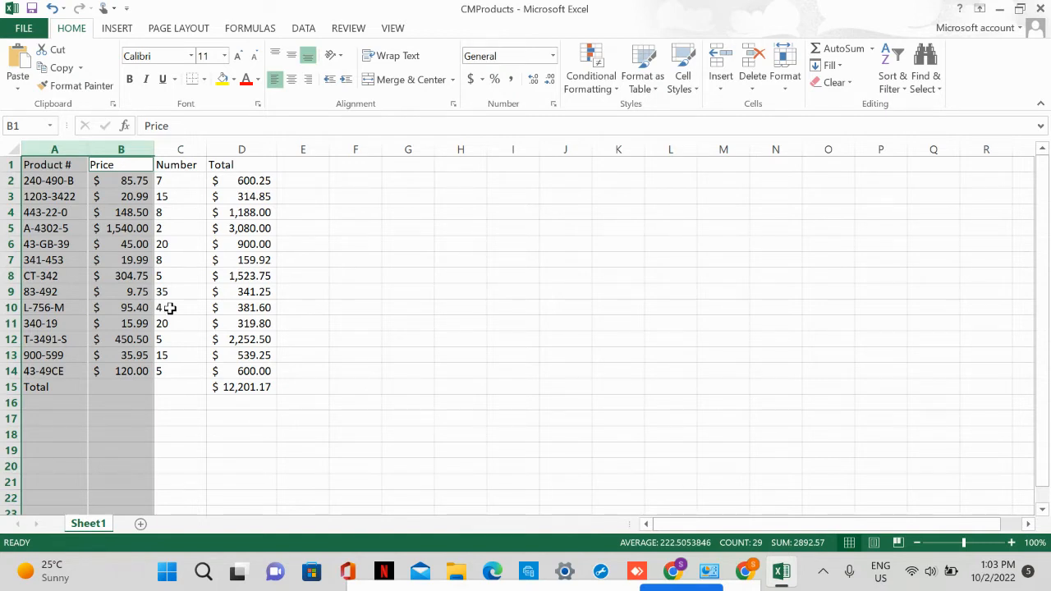
AutoFit the width of the Number column (C) to its contents.
left_click(176, 149)
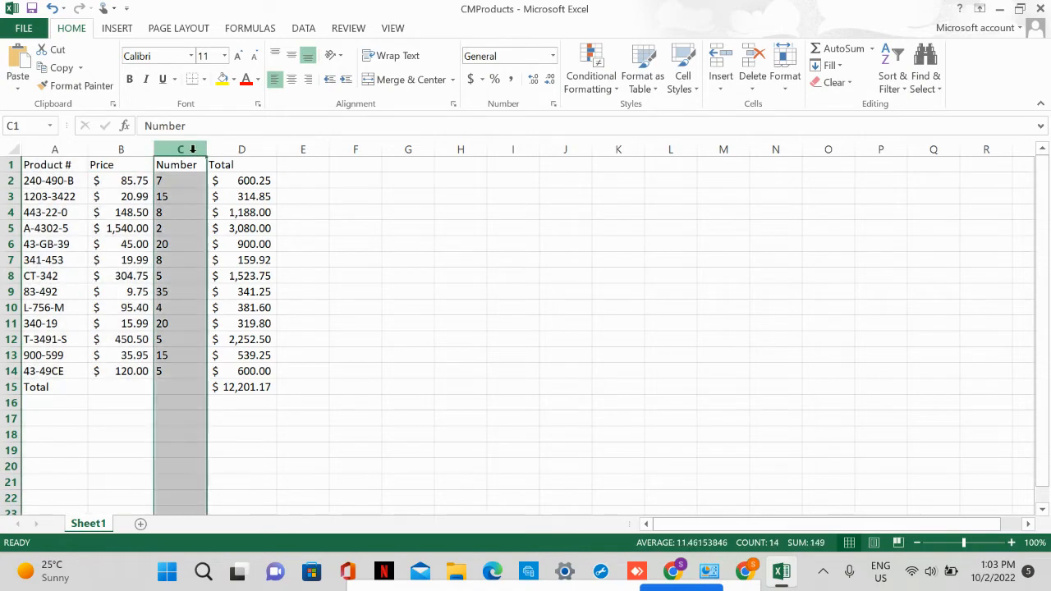
double_click(206, 150)
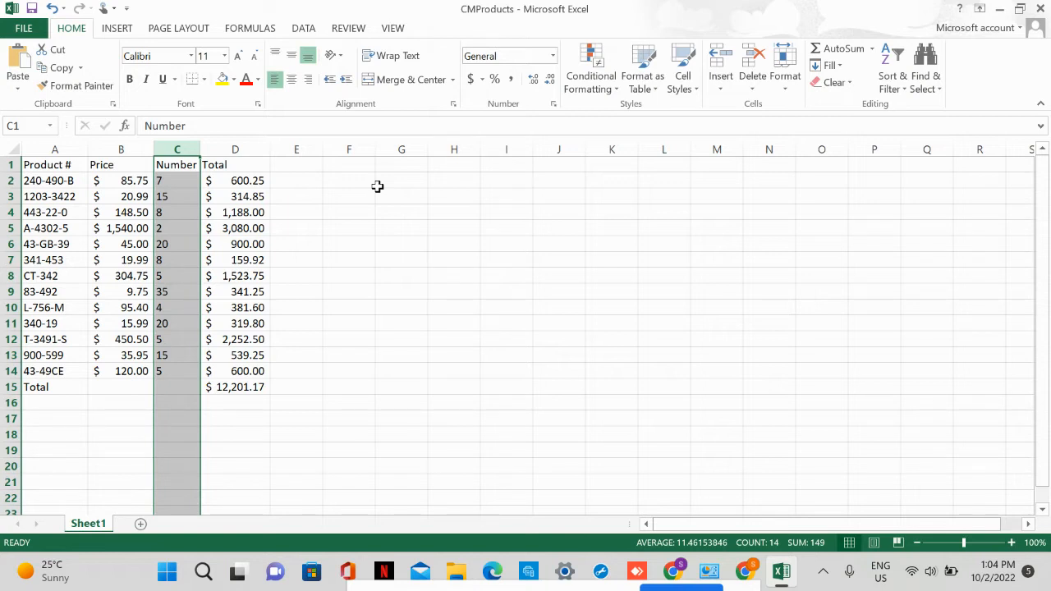
Set the width of the Product # column (A) to exactly 12.7.
left_click(49, 196)
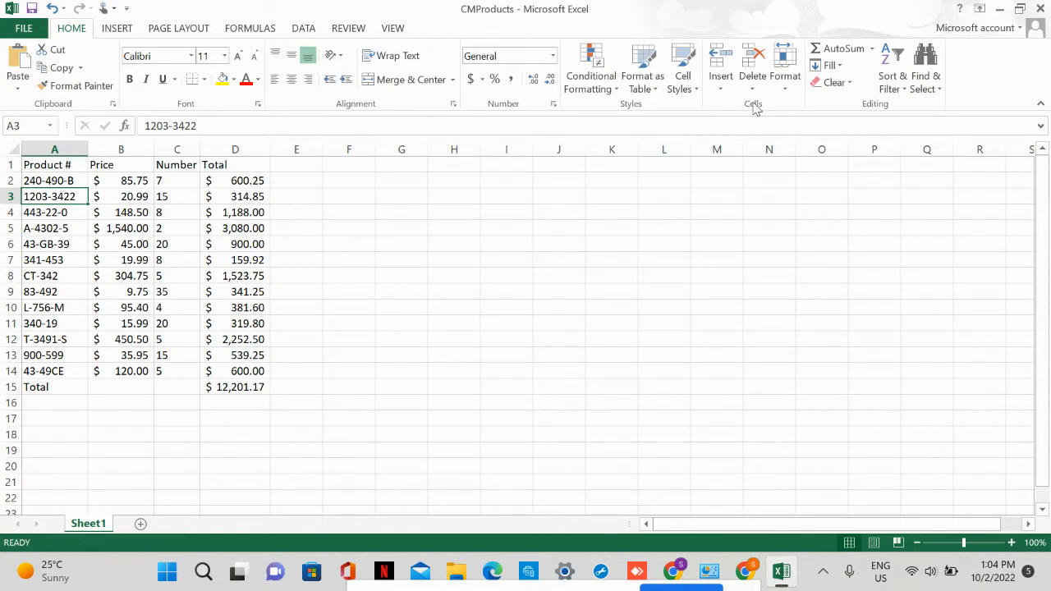
left_click(784, 84)
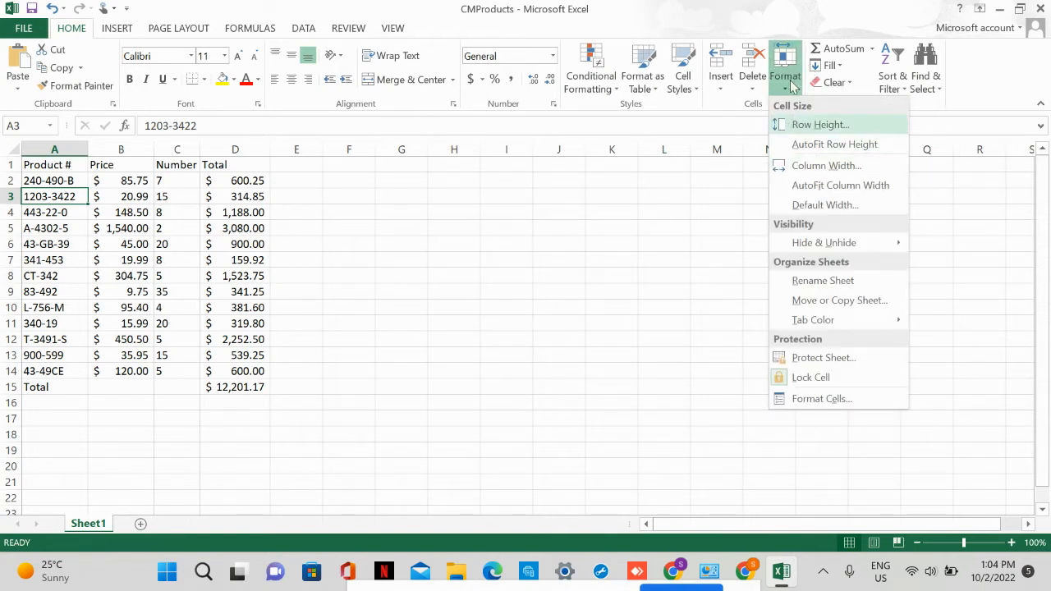
left_click(813, 172)
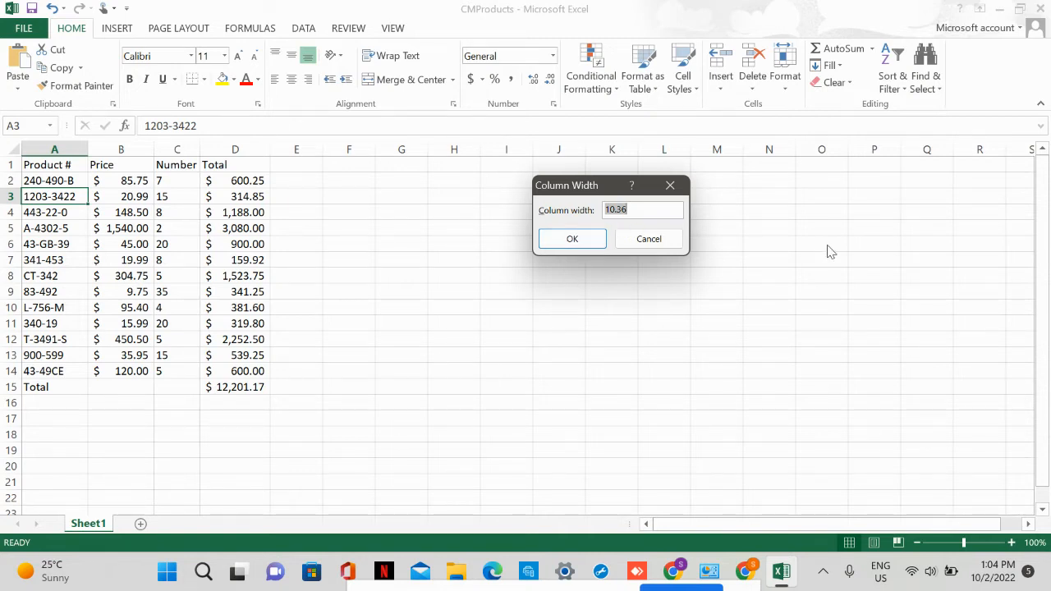
type("12.7")
left_click(575, 241)
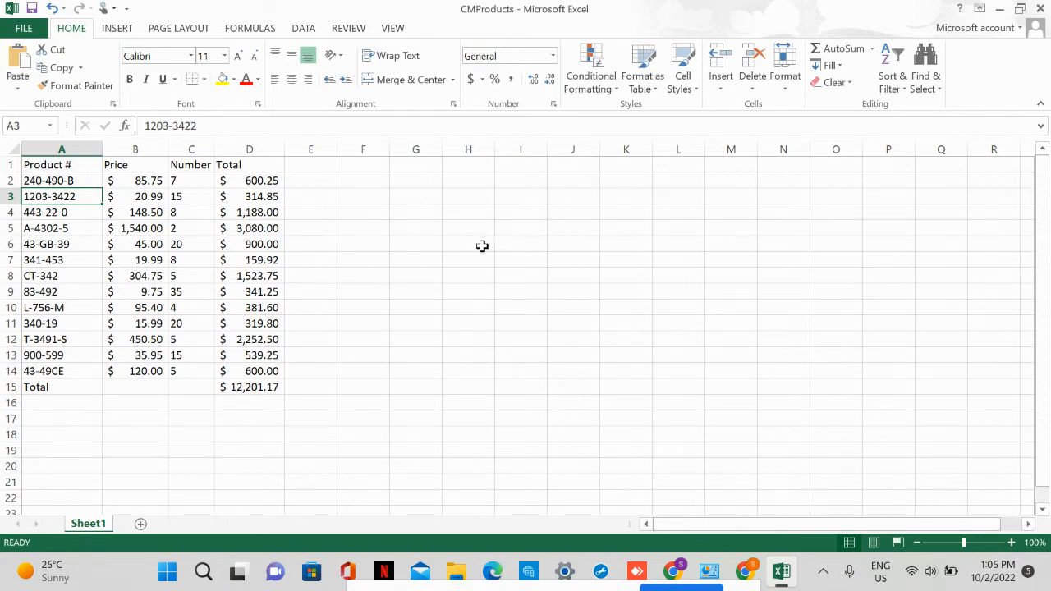
Set the width of the Price column (B) to exactly 12.5.
left_click(142, 211)
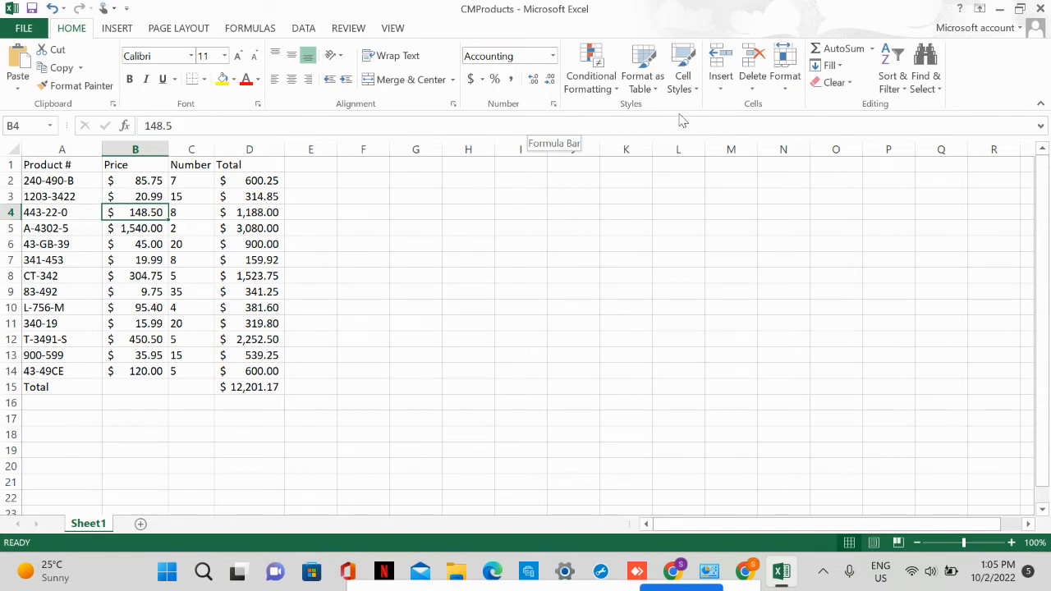
left_click(792, 89)
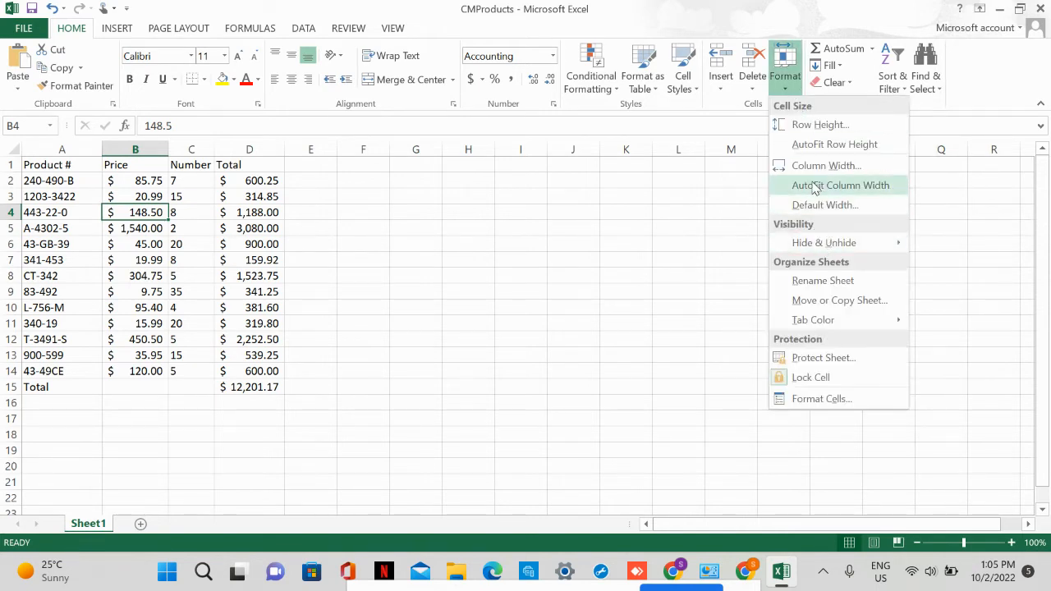
left_click(800, 166)
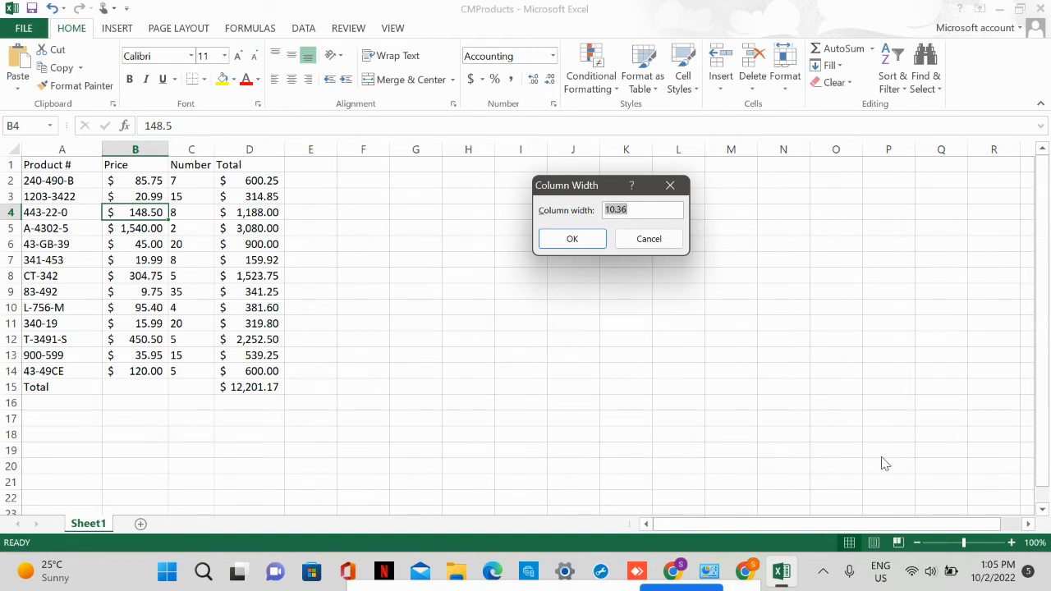
type("12.5")
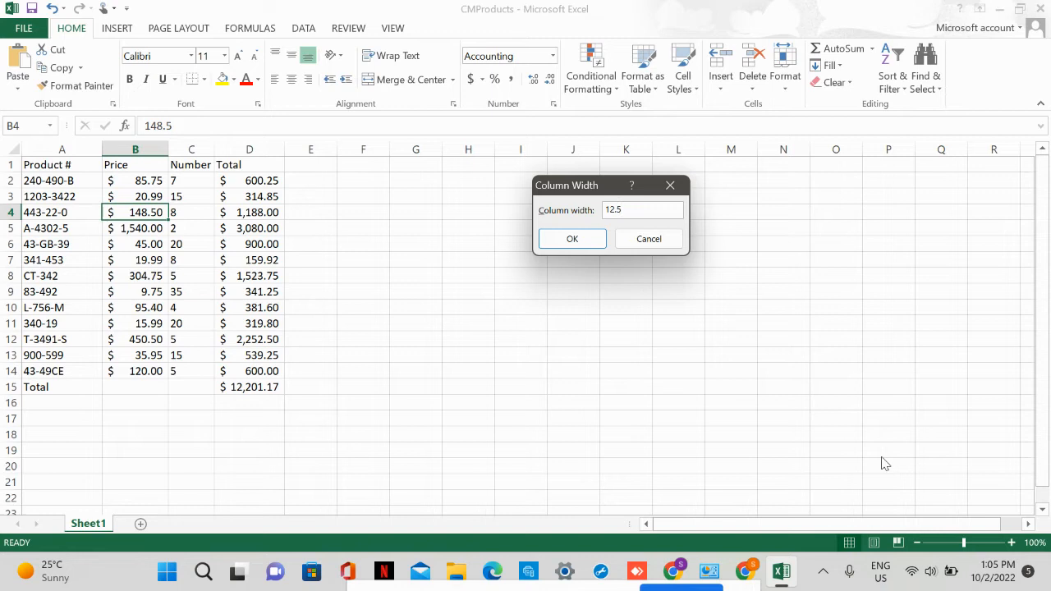
left_click(570, 236)
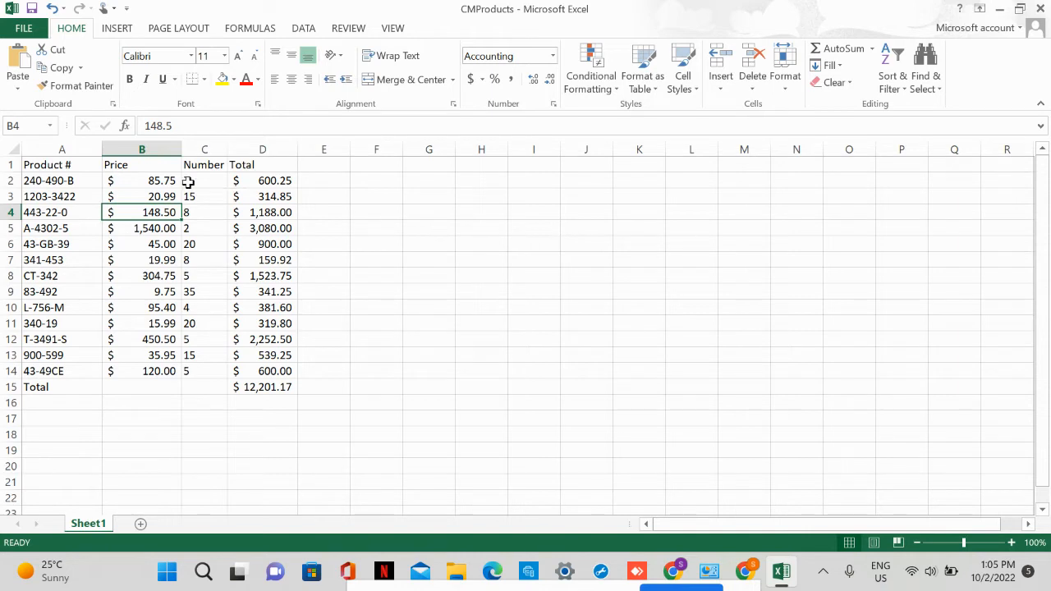
Set the width of the Number column (C) to exactly 8.
left_click(210, 258)
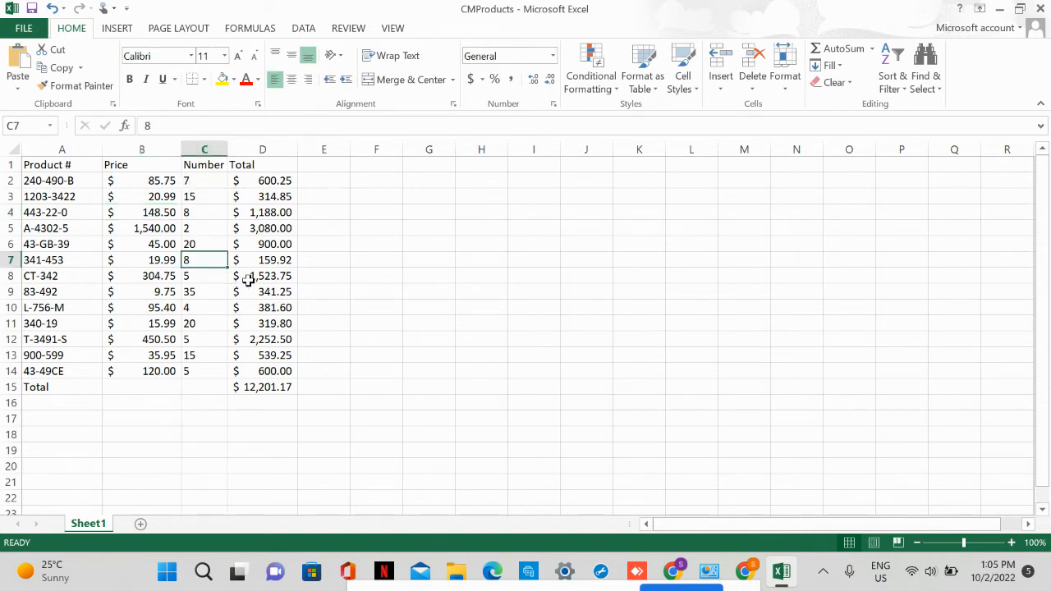
left_click(785, 87)
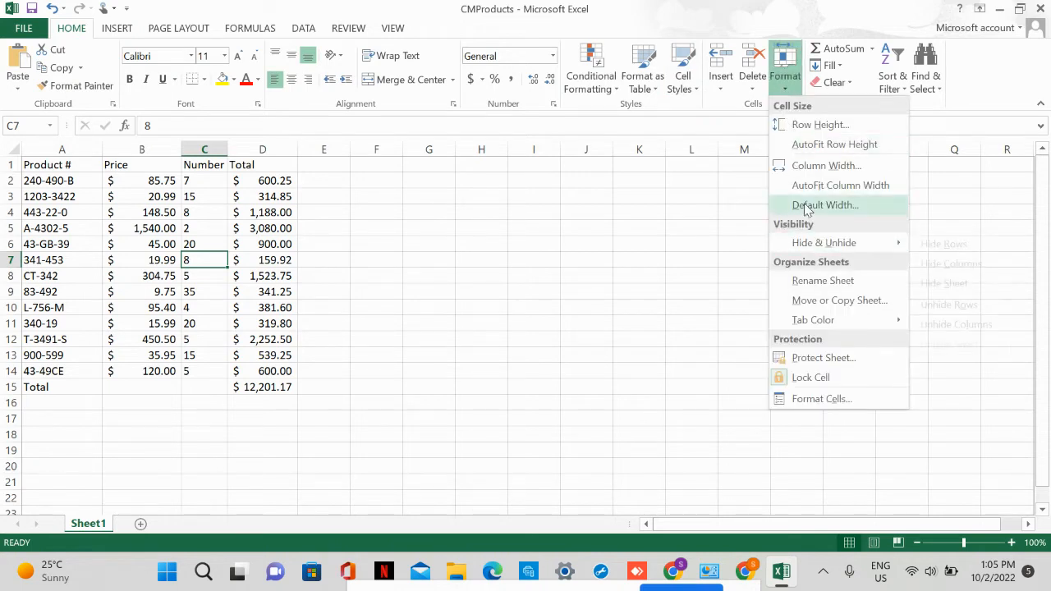
left_click(810, 168)
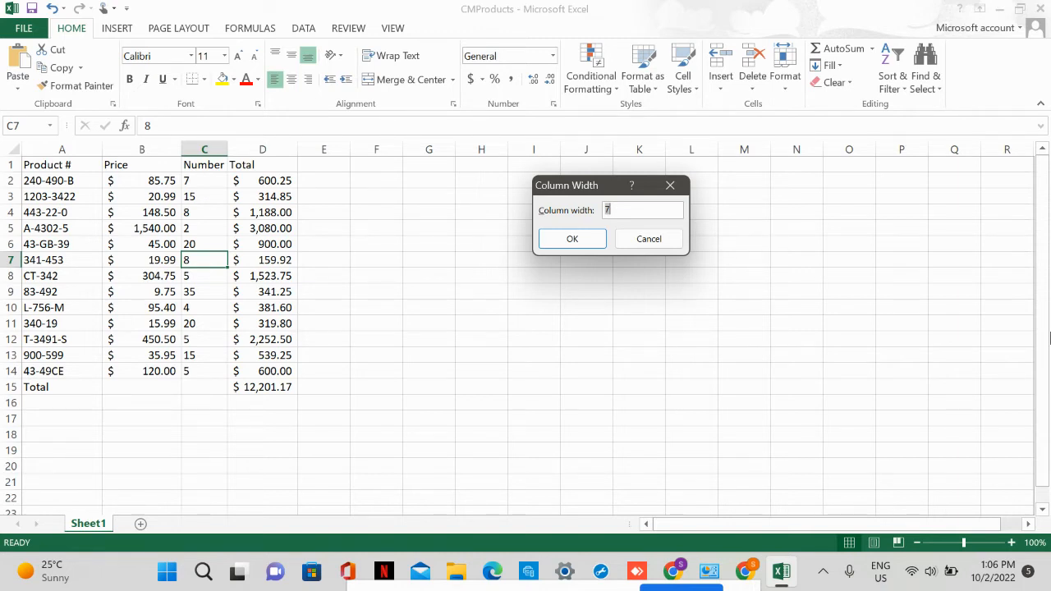
type("8")
left_click(601, 242)
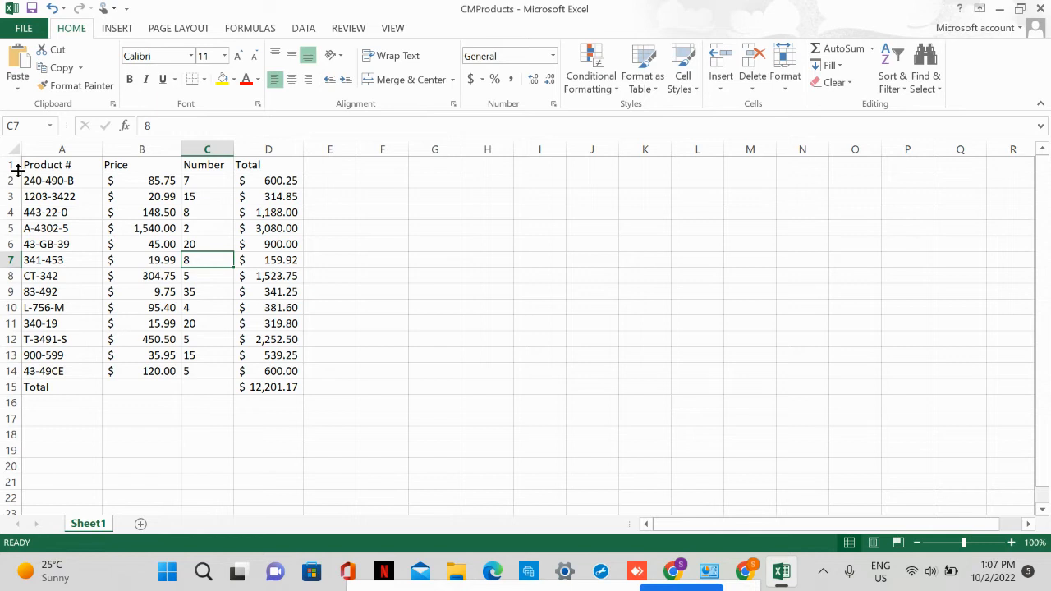
Increase the height of the header row (row 1) by its border to about 20.
left_click_drag(17, 170, 17, 168)
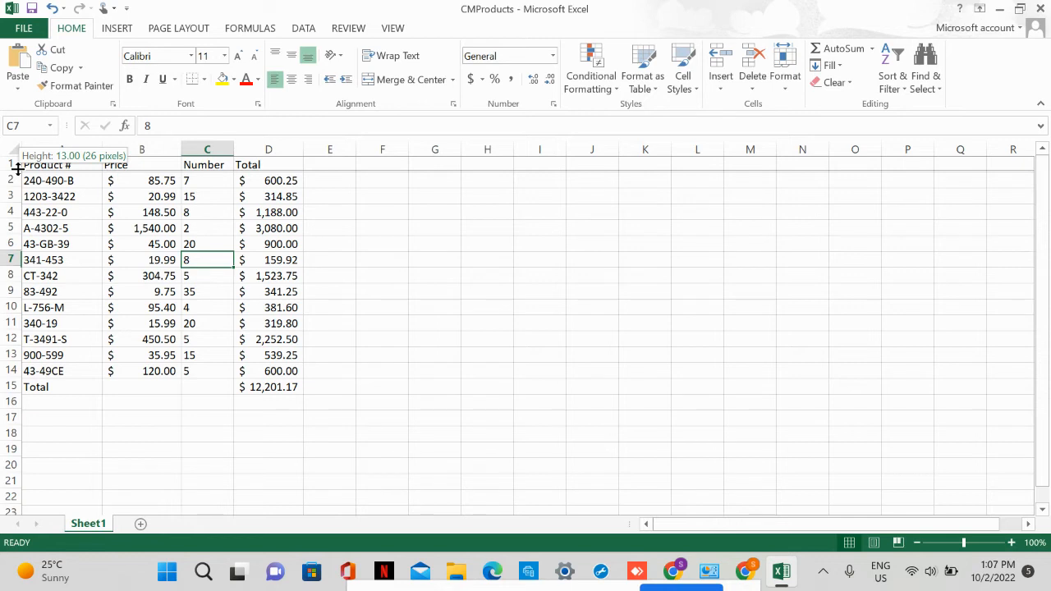
left_click_drag(17, 168, 19, 176)
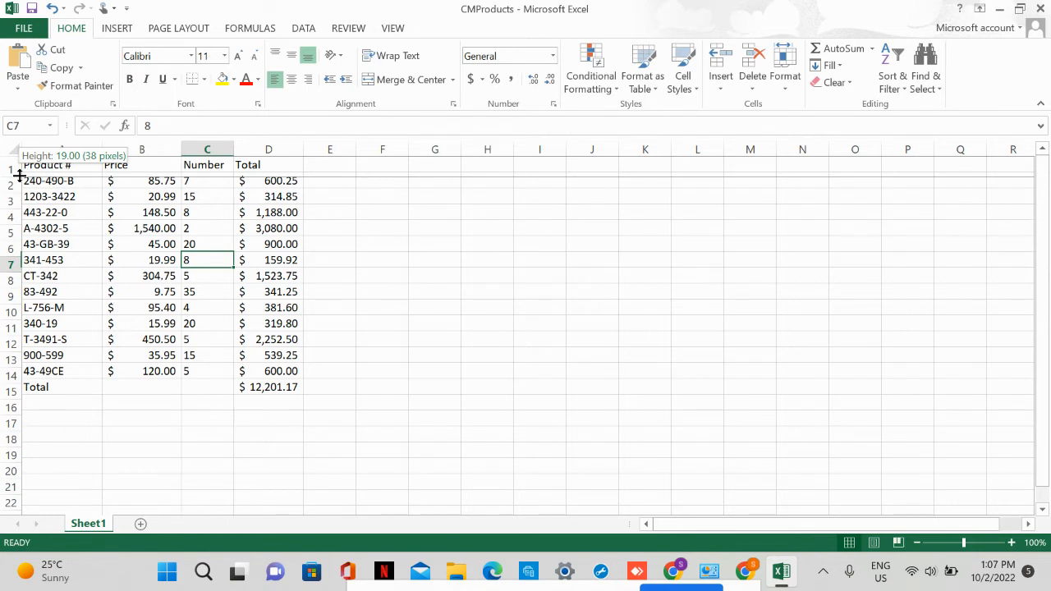
left_click_drag(19, 175, 19, 177)
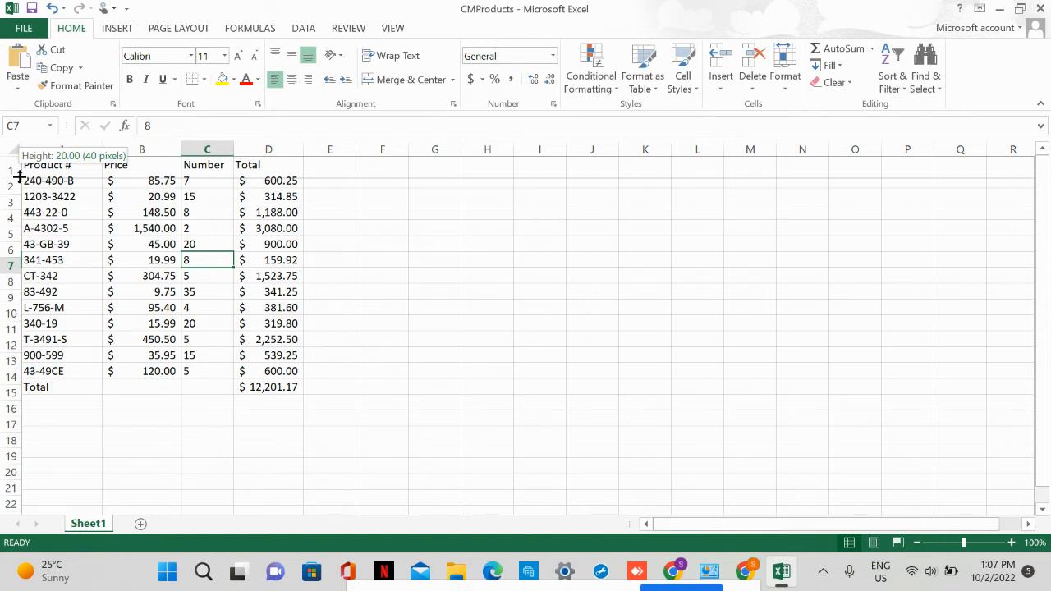
left_click_drag(19, 177, 20, 176)
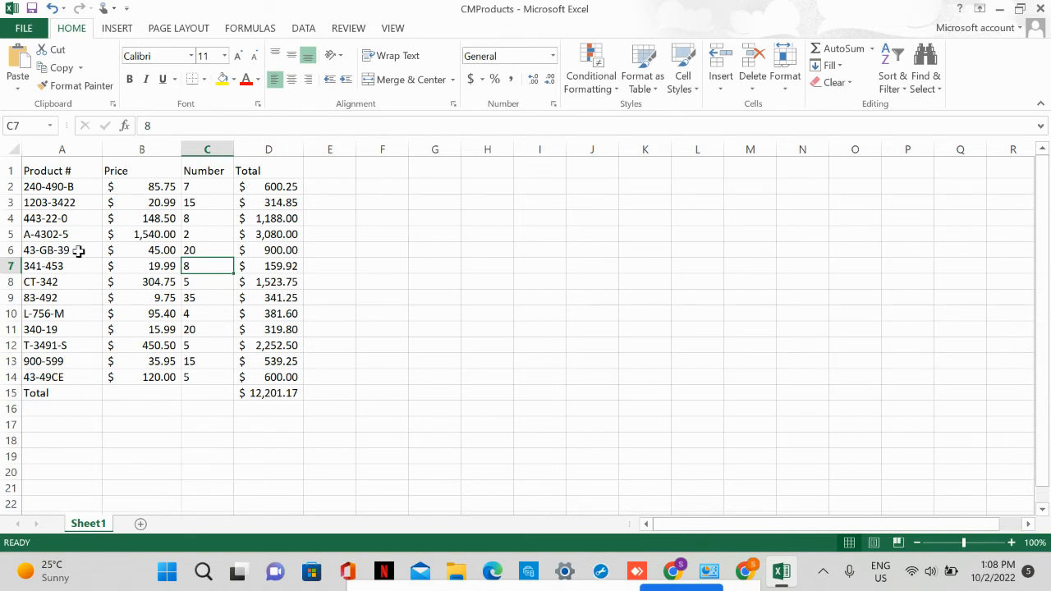
Set the height of row 5, containing product A-4302-5, to exactly 20.
left_click(48, 235)
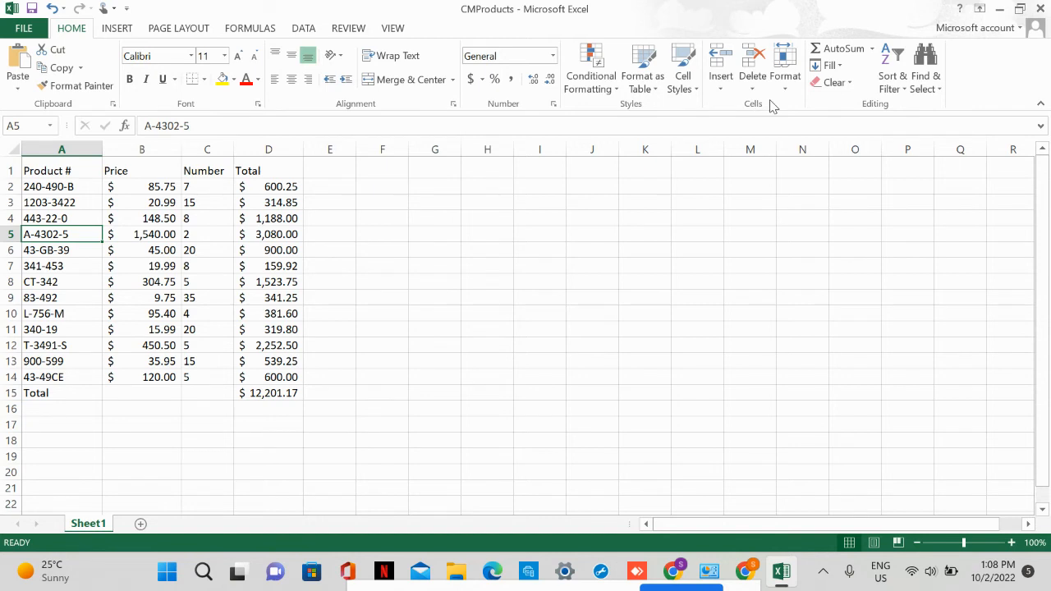
left_click(784, 72)
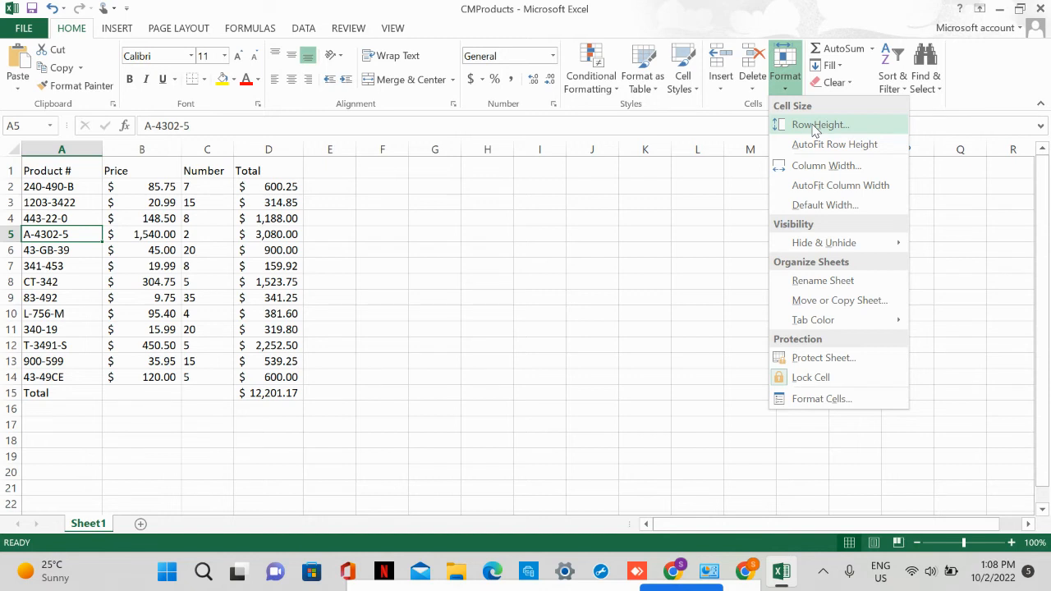
left_click(817, 125)
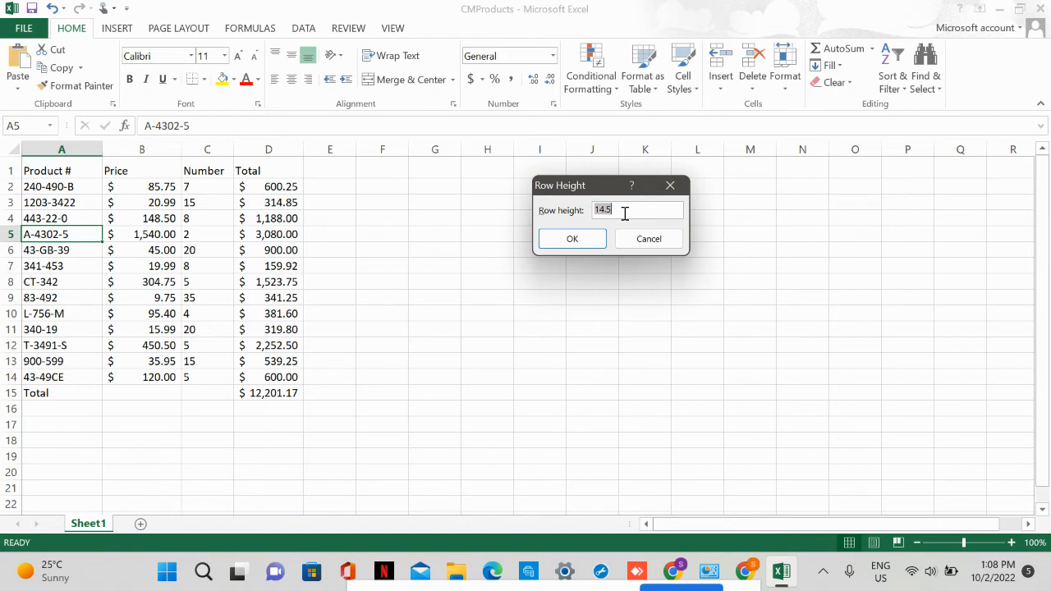
type("20")
key("Return")
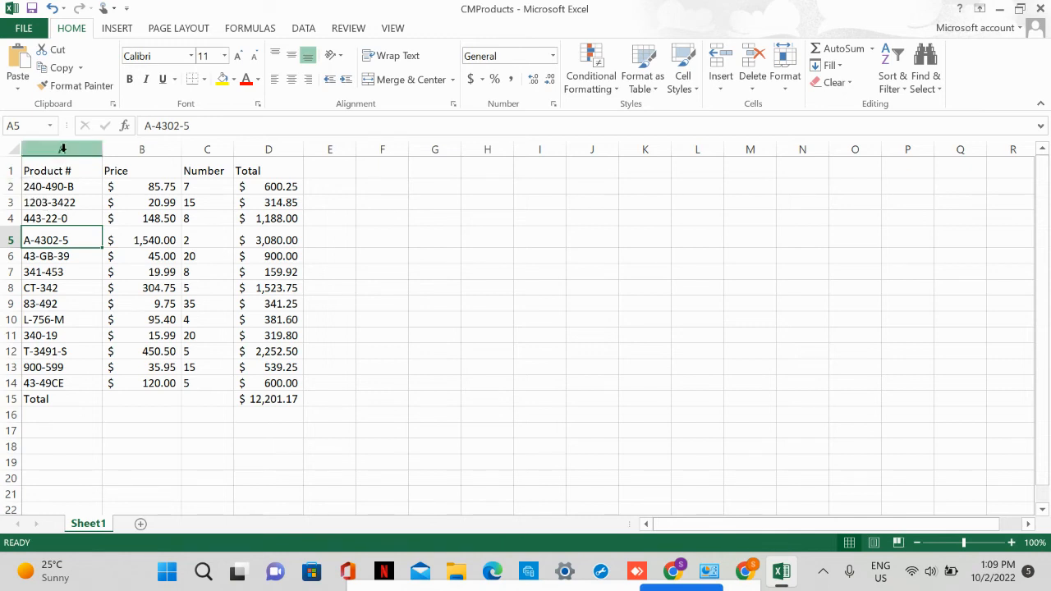
left_click(62, 149)
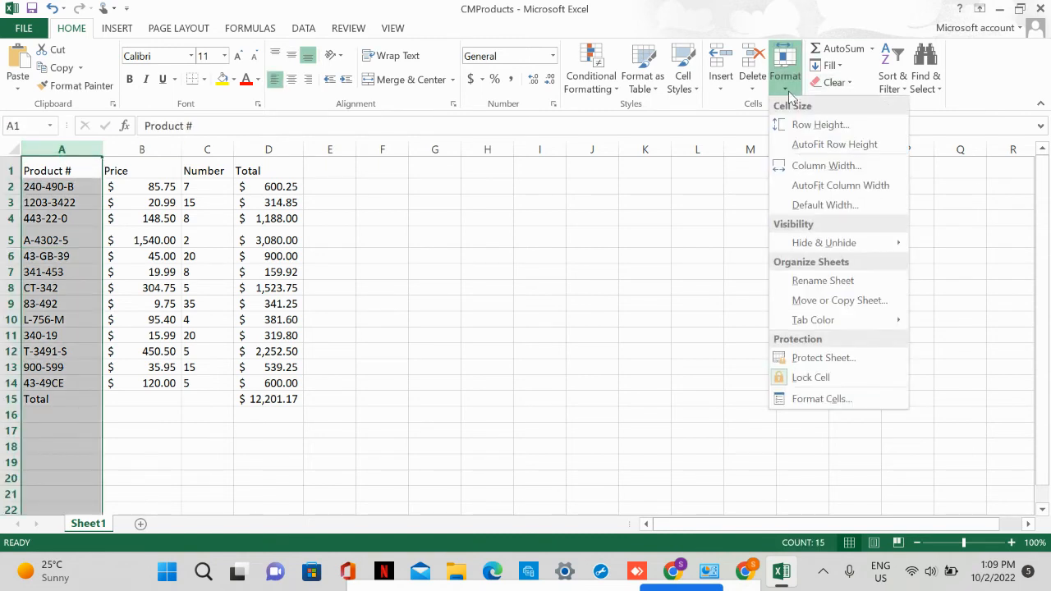
left_click(820, 126)
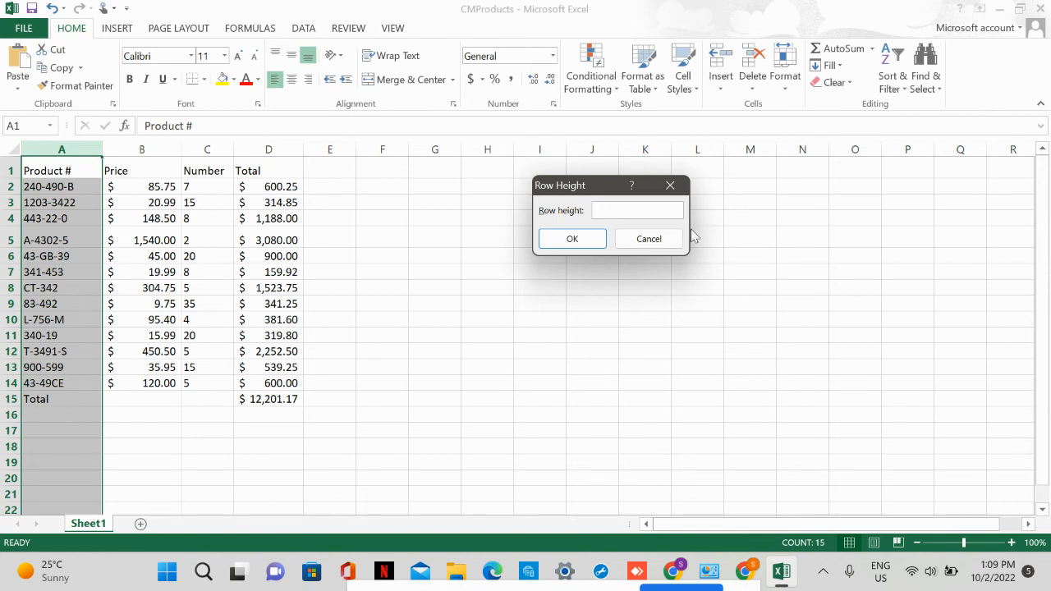
left_click(667, 239)
left_click(98, 418)
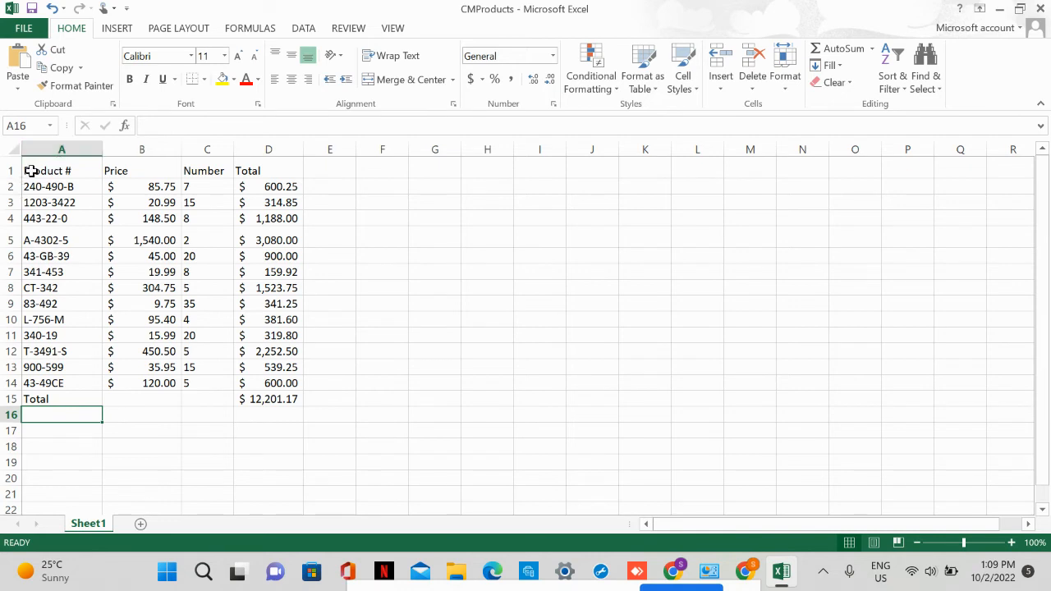
Set the height of all table rows from the header through the Total row (A1:A15) to 20.
left_click(31, 171)
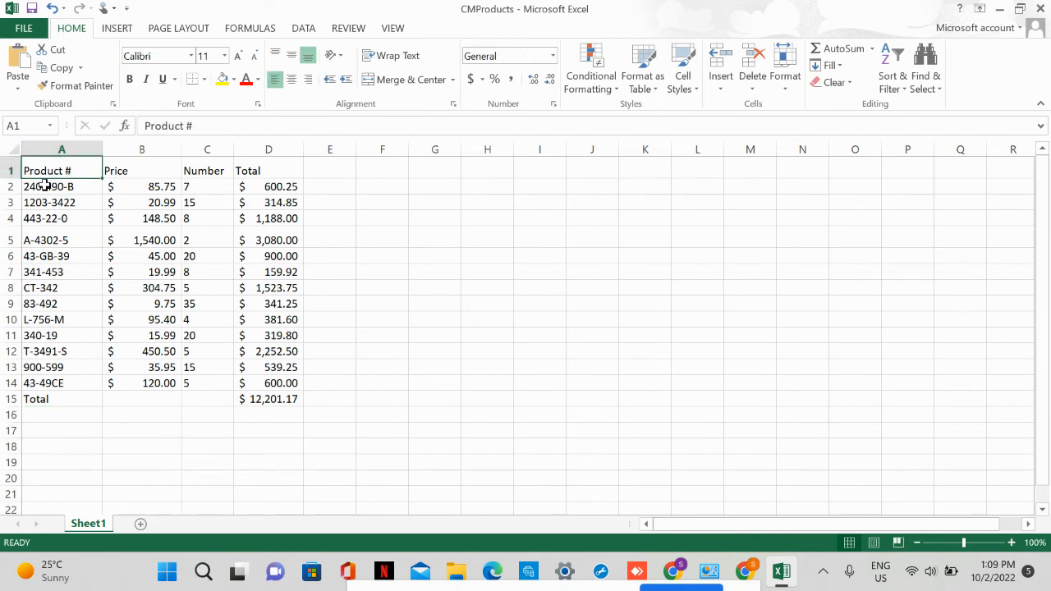
left_click(78, 397, "shift")
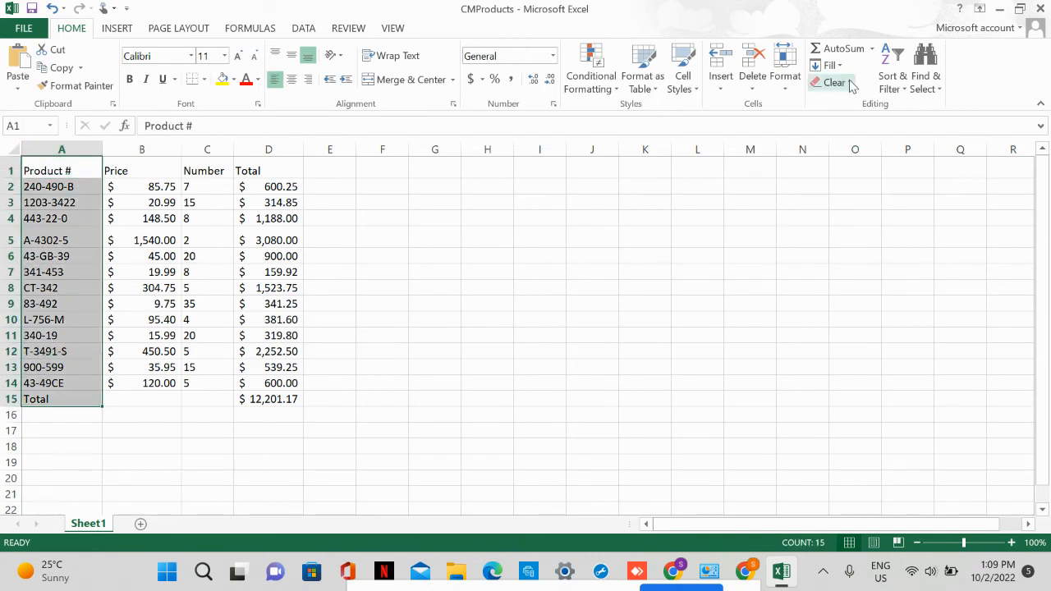
left_click(784, 76)
left_click(809, 124)
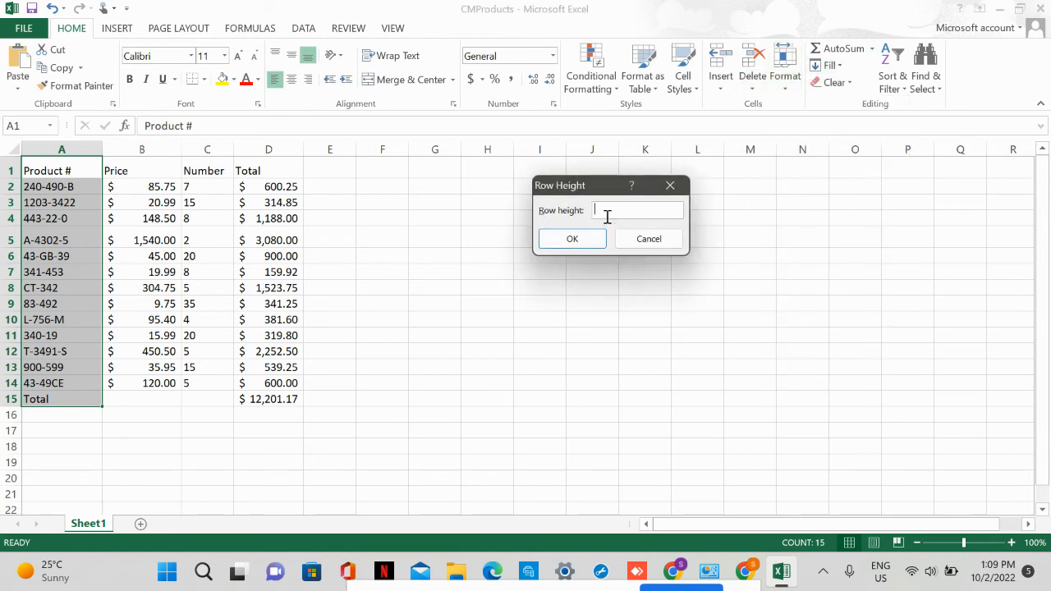
type("20")
left_click(572, 239)
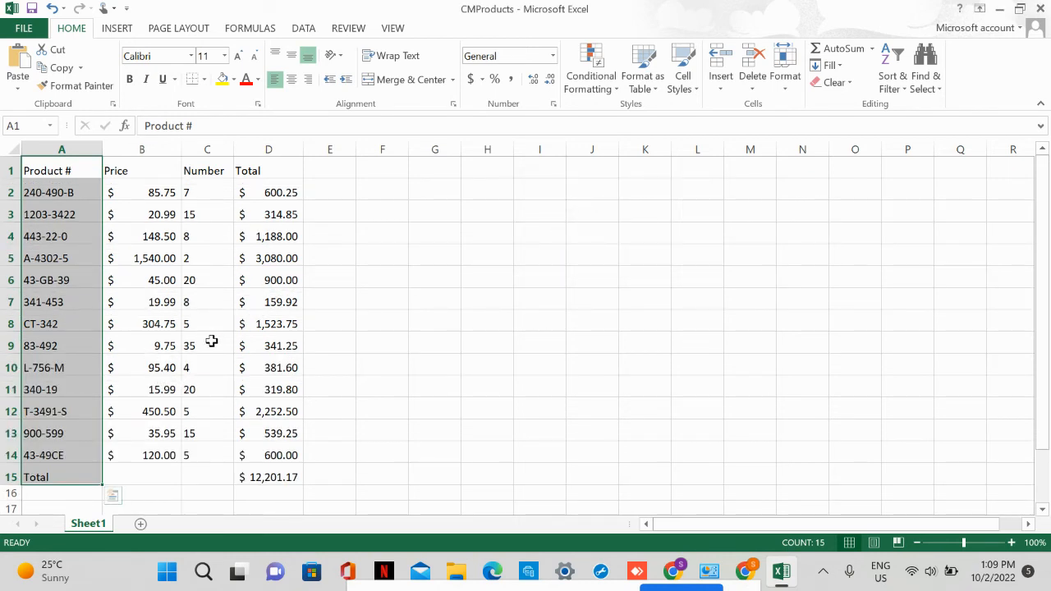
left_click(349, 316)
Check the resized table down to the Total row and save the workbook.
scroll(352, 436, "down", 2)
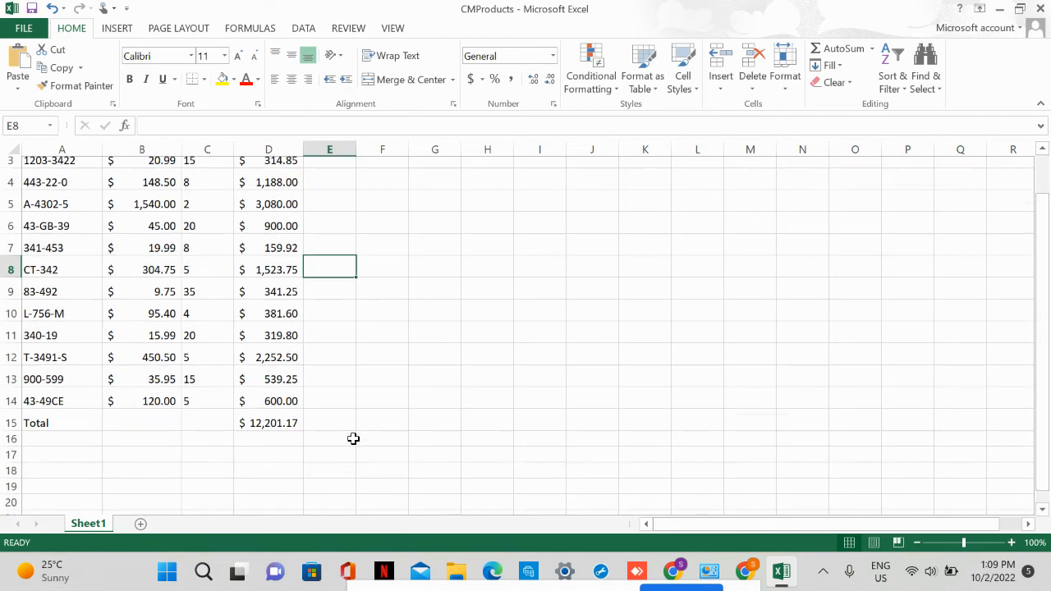
scroll(225, 315, "up", 2)
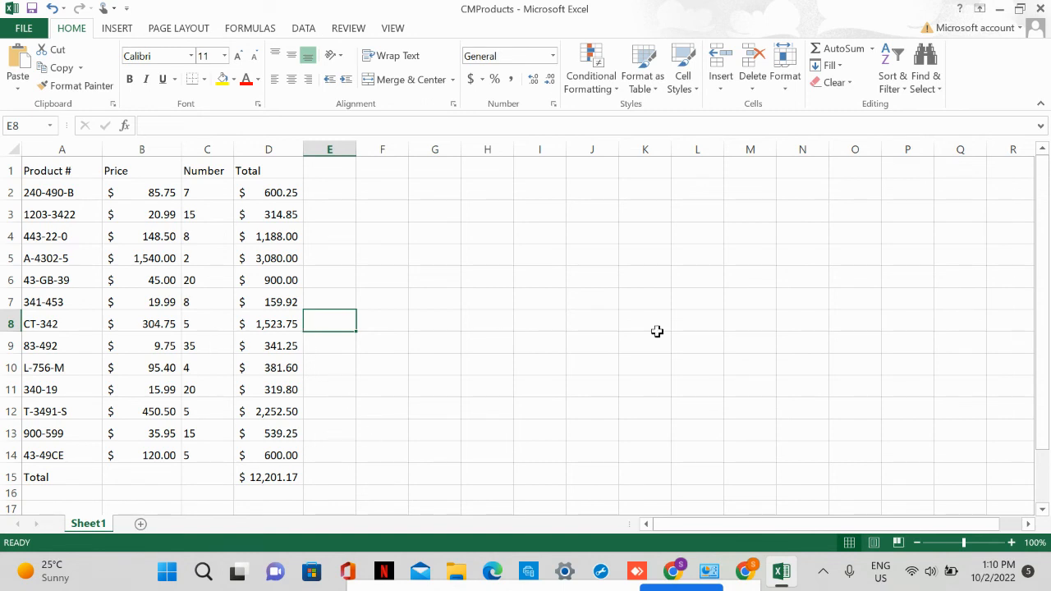
left_click(13, 9)
left_click(39, 10)
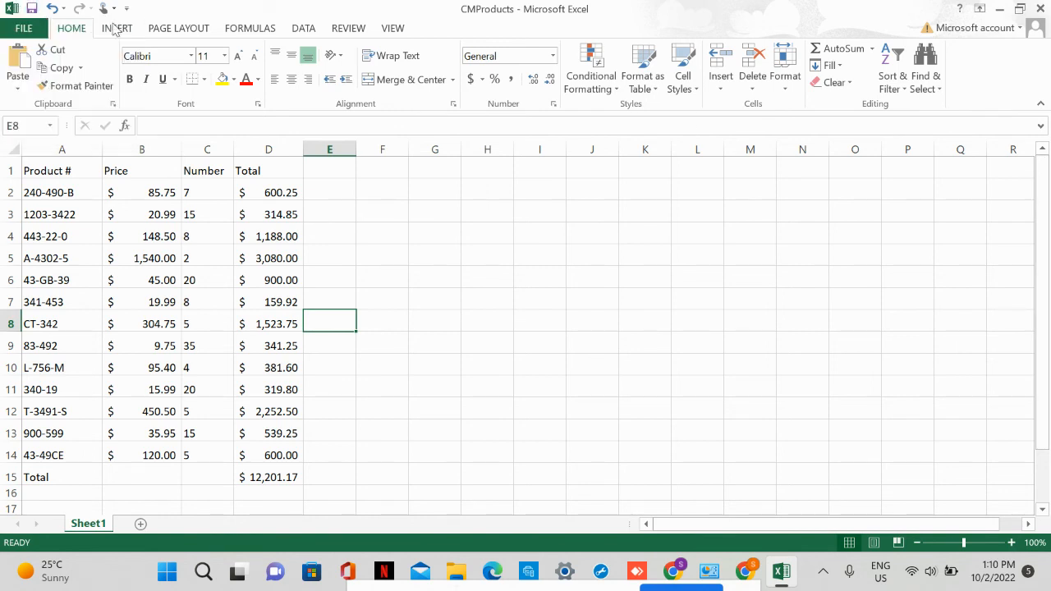